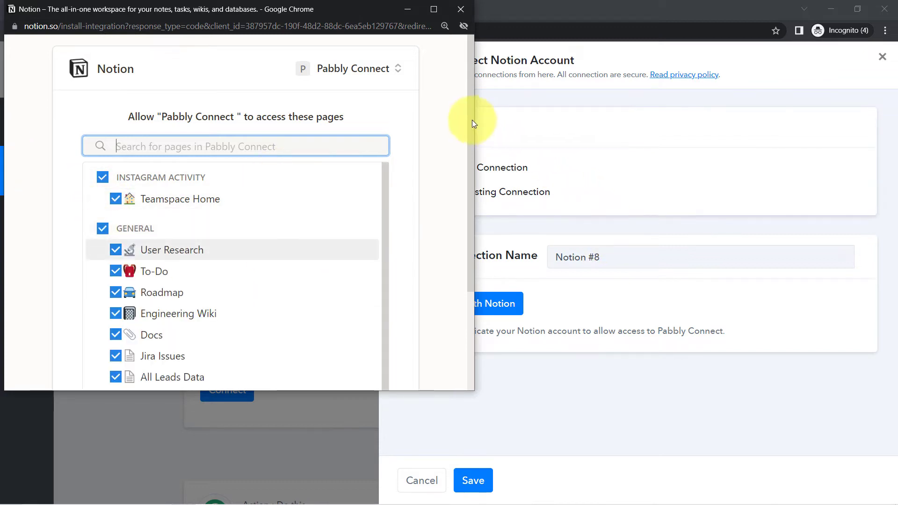
Step: Set the authorization window aside and check the All Leads Data database in Notion before returning to the Pabbly Connect workflow
left_click(408, 9)
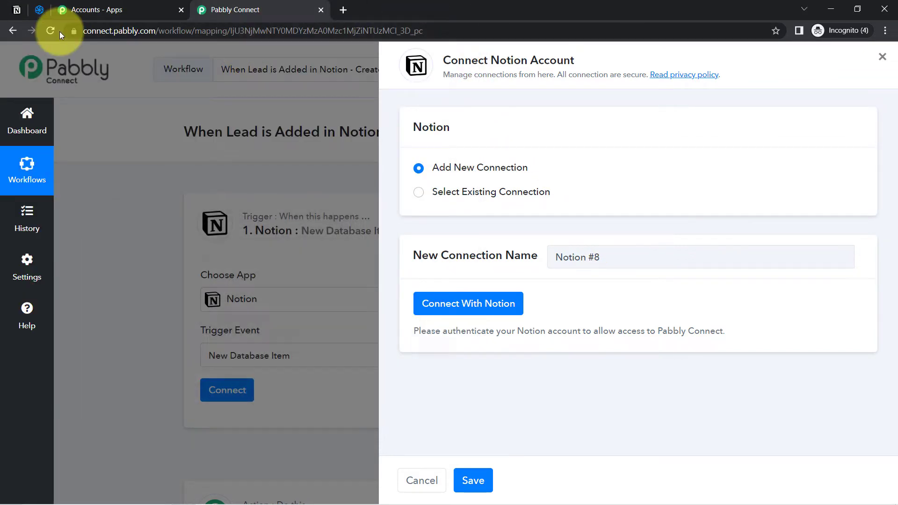
left_click(15, 13)
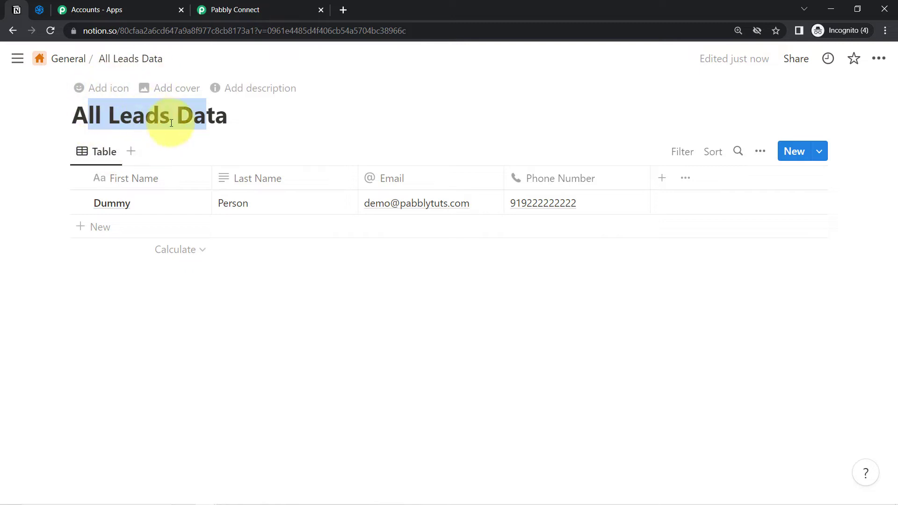
left_click(263, 6)
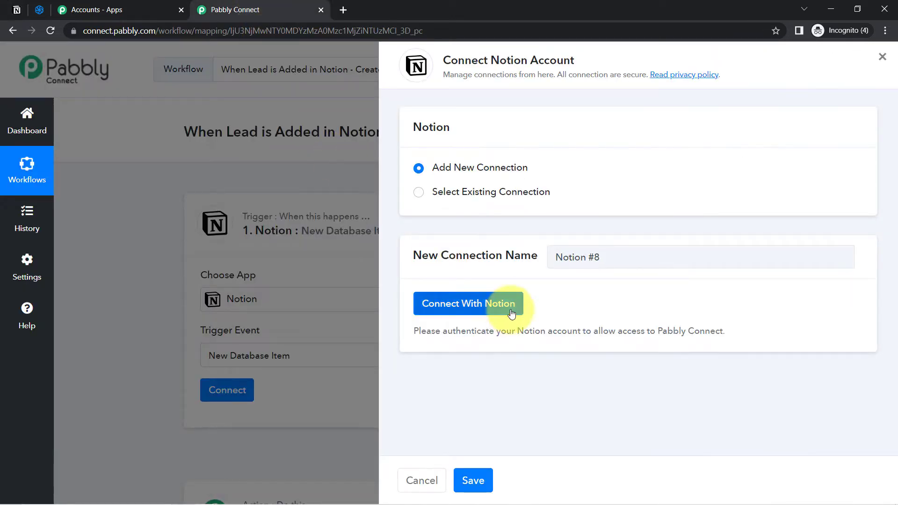
Step: Connect the Notion account to Pabbly Connect, allowing access to all Instagram Activity and General pages, including All Leads Data
left_click(439, 303)
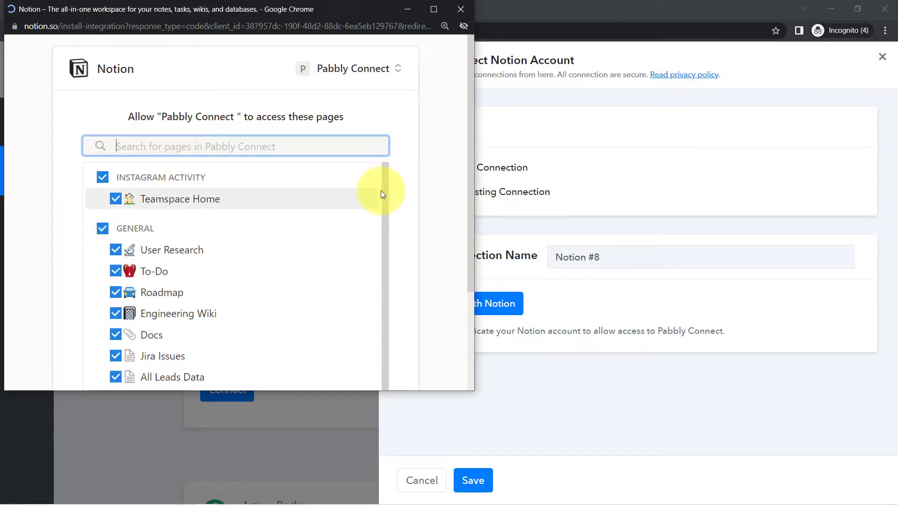
left_click_drag(384, 192, 388, 315)
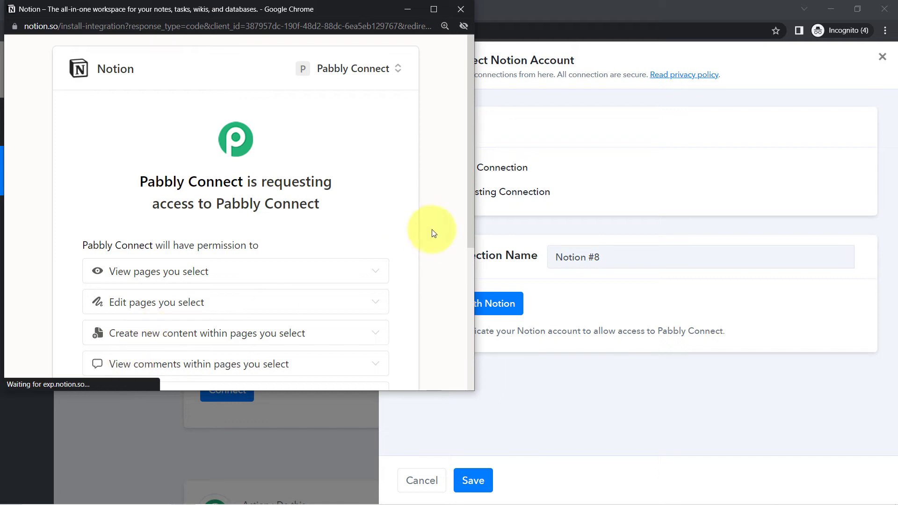
scroll(453, 302, "down", 5)
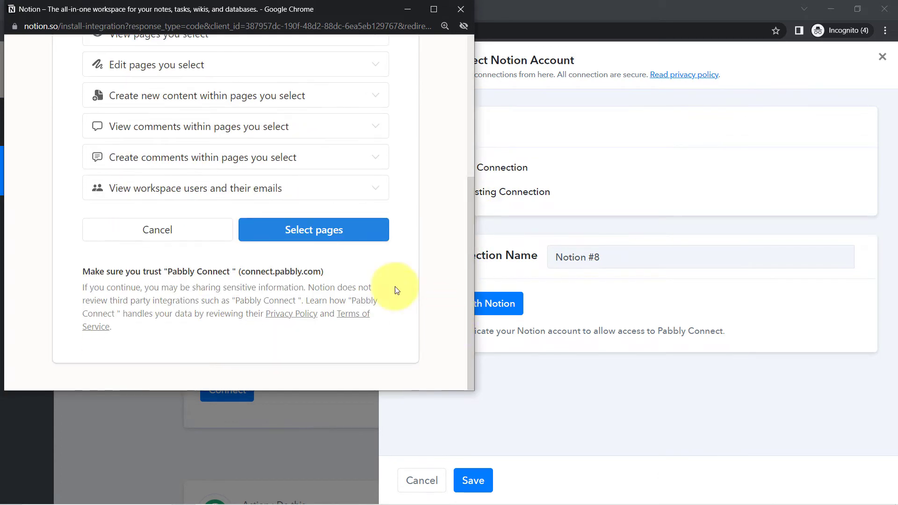
left_click(290, 227)
scroll(443, 310, "down", 2)
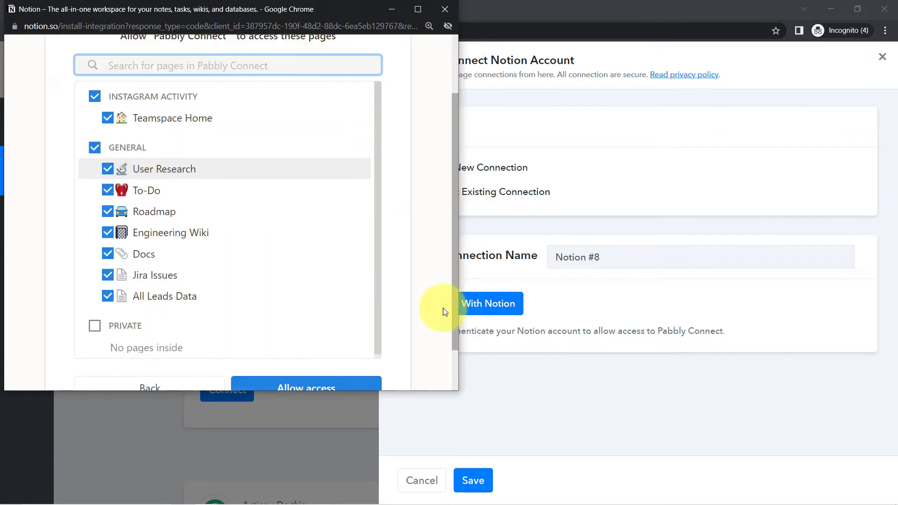
scroll(442, 308, "down", 1)
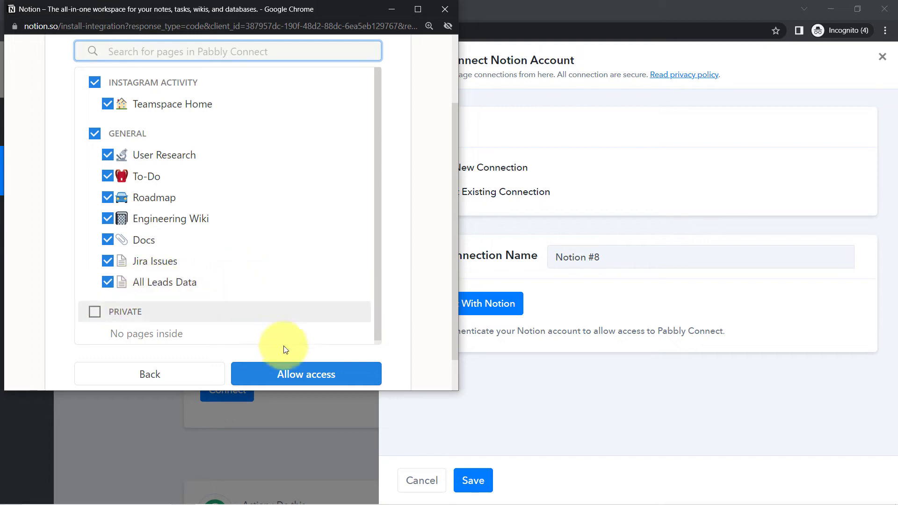
left_click(293, 374)
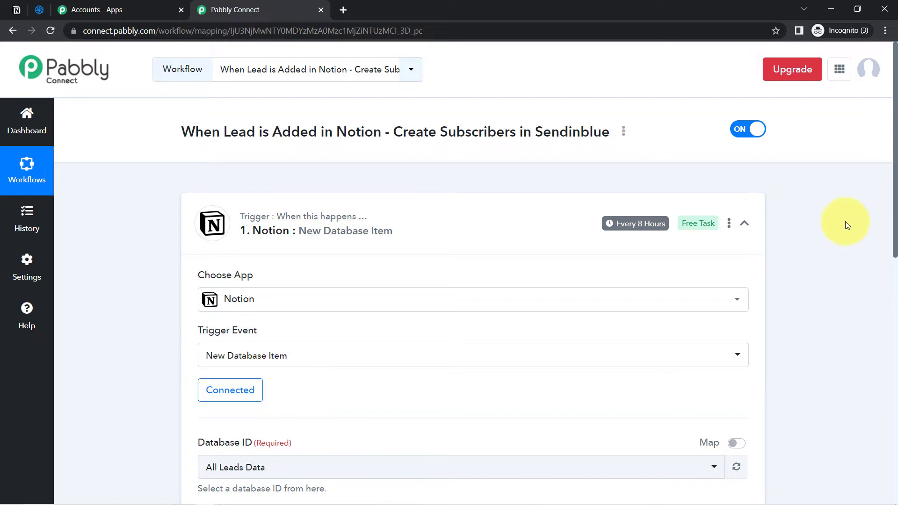
Step: Compare the database choices offered for the trigger's Database ID with the pages listed in the Notion workspace
left_click_drag(896, 190, 892, 321)
left_click(269, 189)
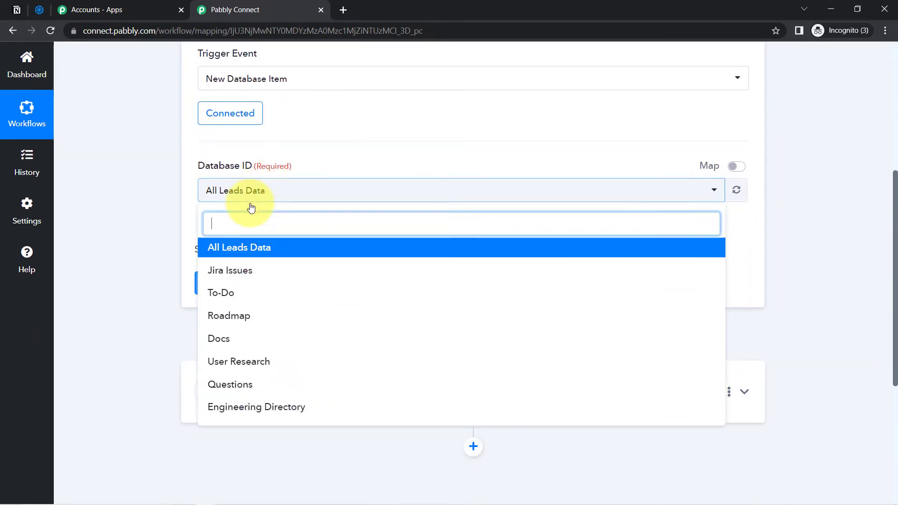
left_click(148, 180)
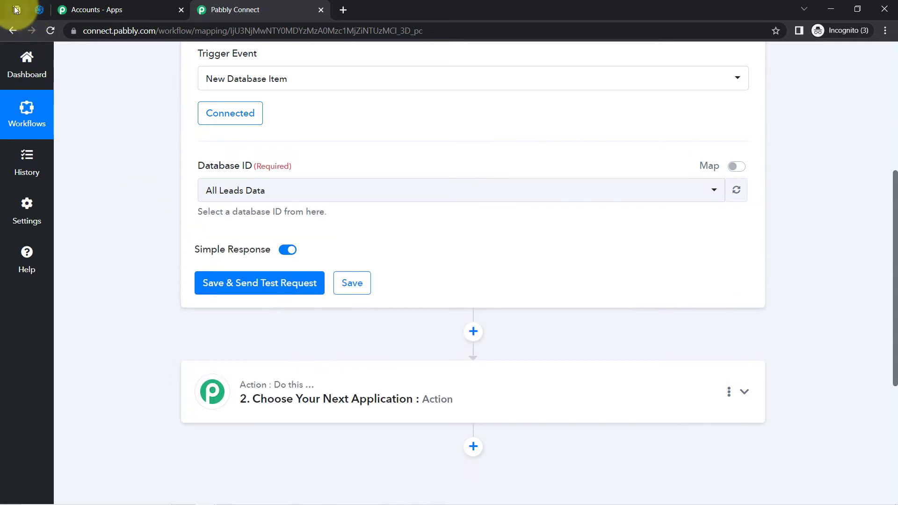
left_click(16, 9)
left_click(16, 58)
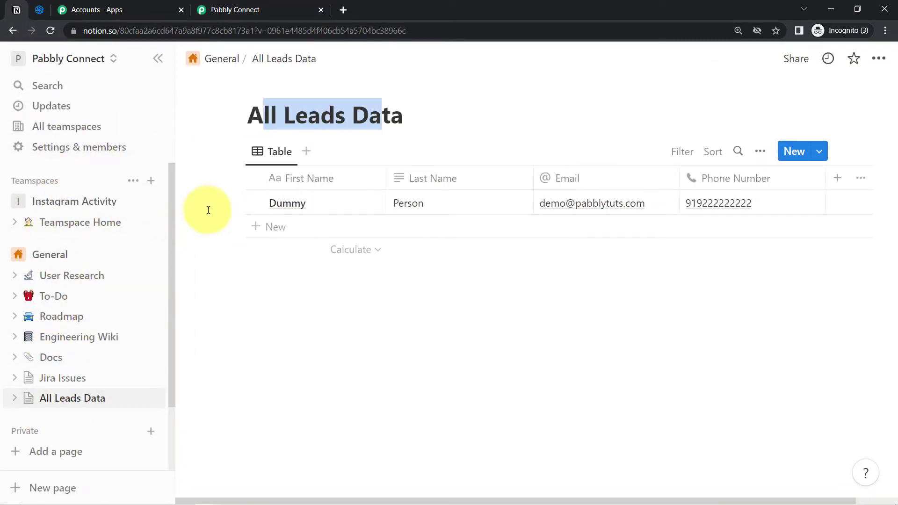
left_click_drag(175, 228, 173, 259)
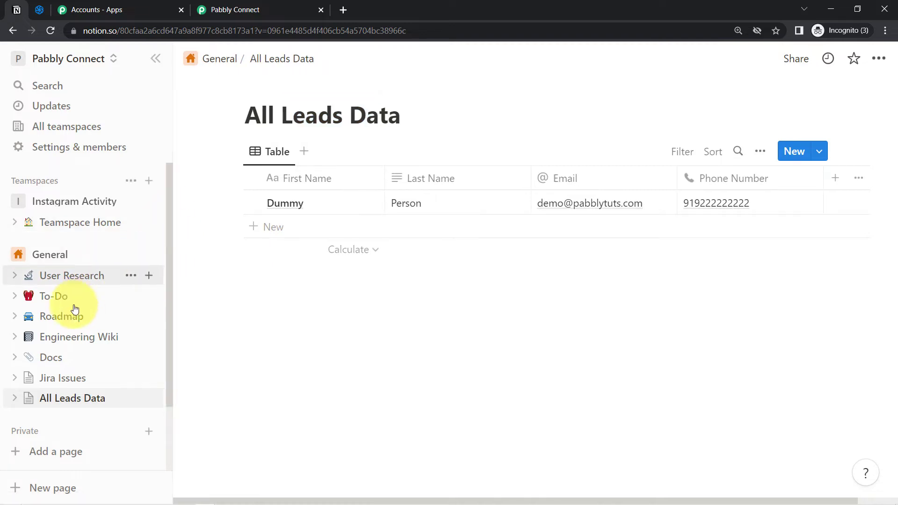
scroll(75, 309, "down", 1)
left_click(222, 10)
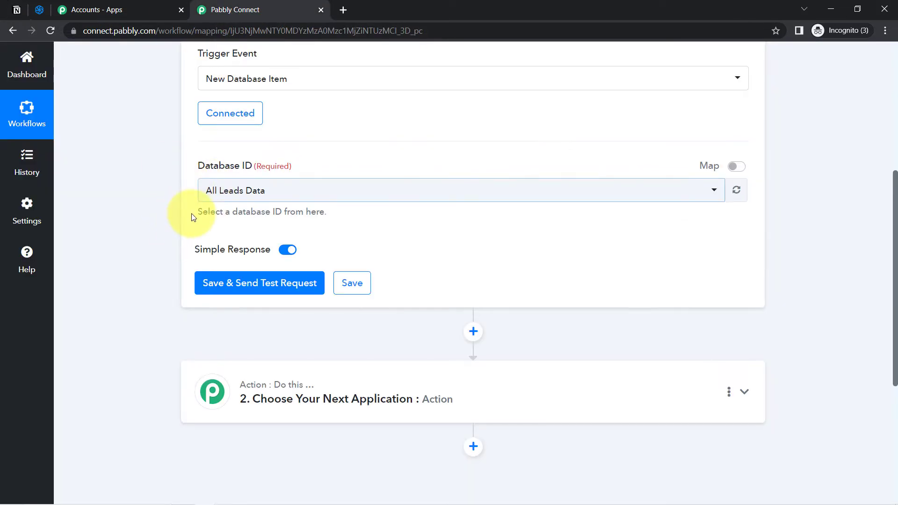
Step: Select All Leads Data as the trigger's Database ID, then save the trigger and send a test request
left_click(206, 190)
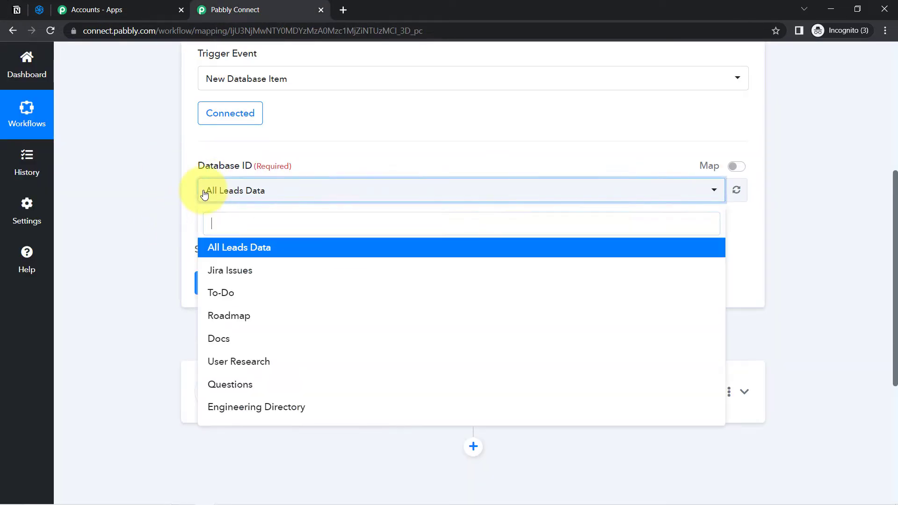
left_click(222, 254)
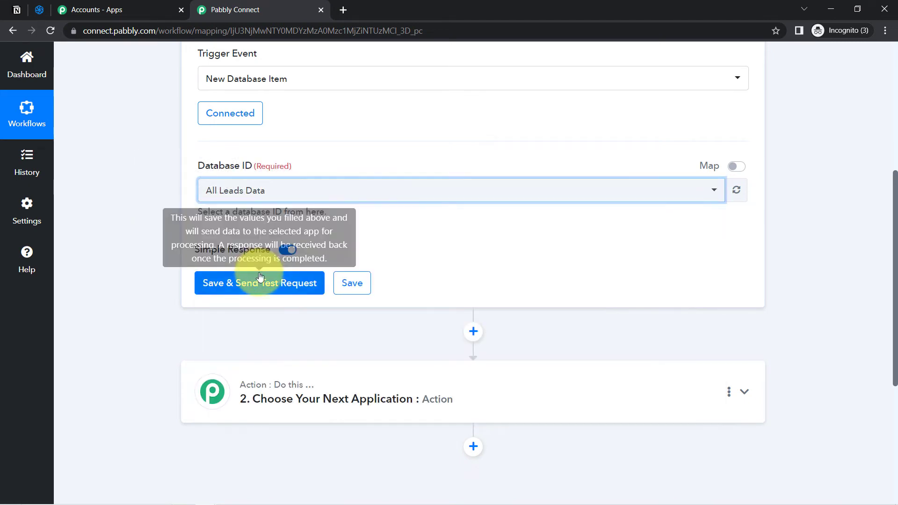
left_click(232, 290)
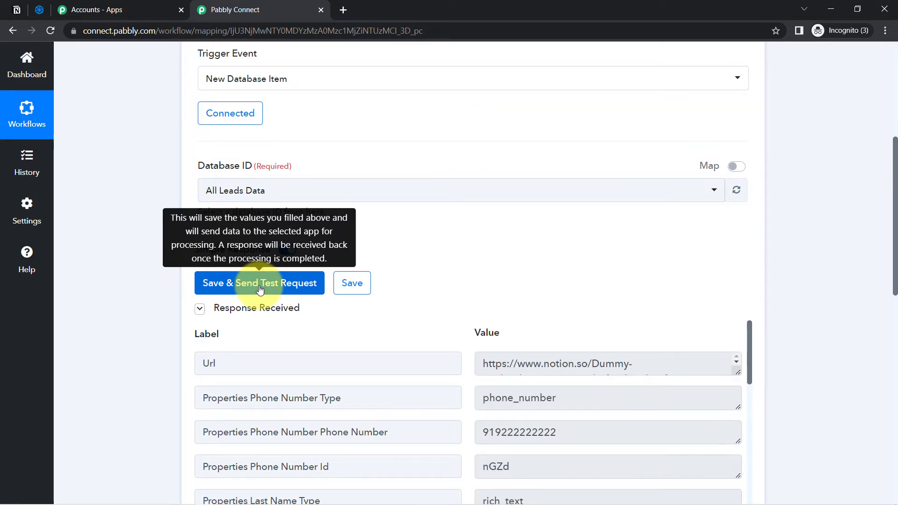
Step: Examine the URL, first name, email and creation fields of the trigger's test response against the All Leads Data row in Notion
left_click(34, 11)
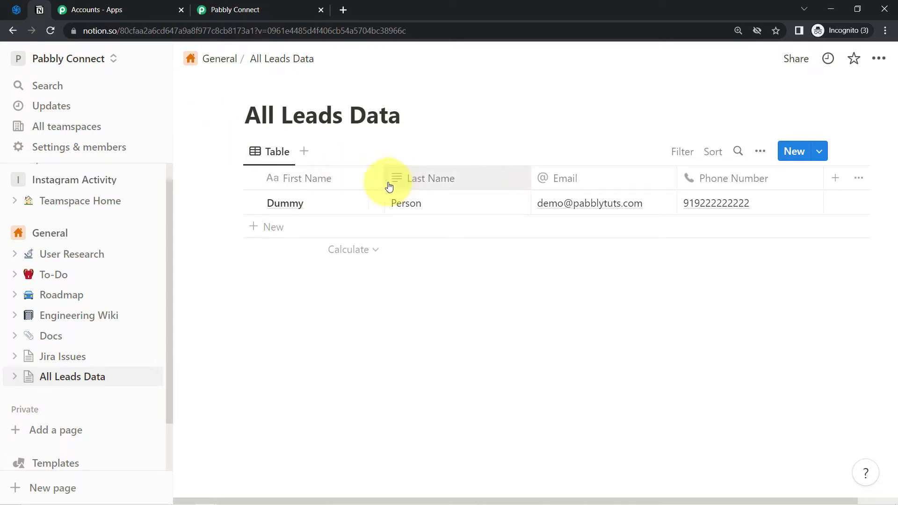
left_click(224, 11)
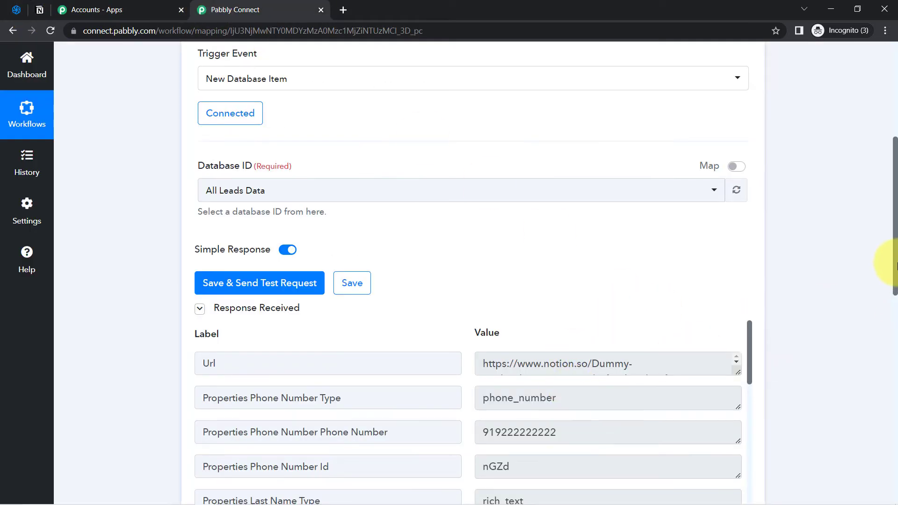
left_click_drag(895, 259, 889, 332)
left_click_drag(483, 168, 685, 180)
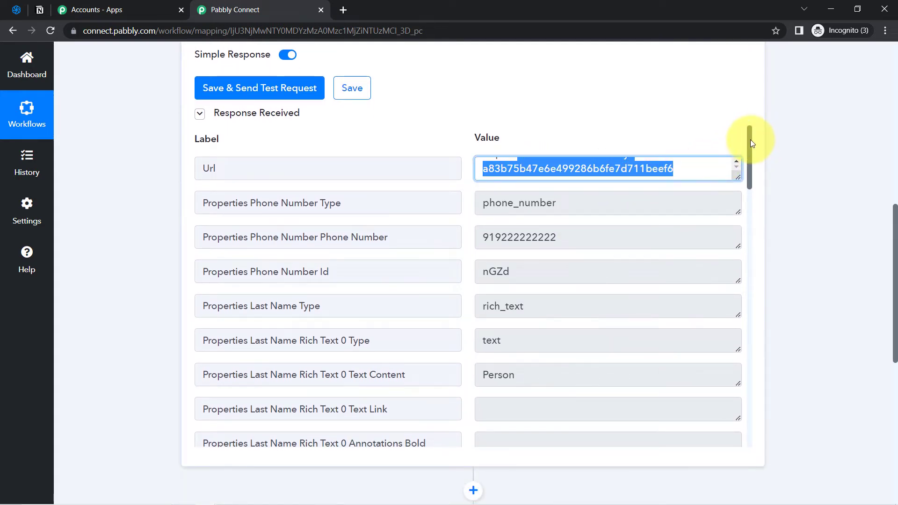
left_click_drag(750, 140, 758, 278)
double_click(565, 174)
left_click(503, 196)
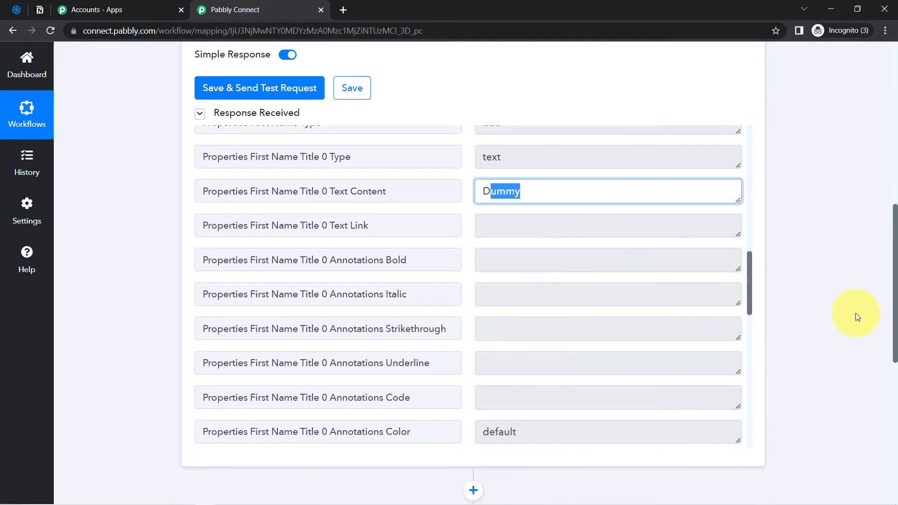
left_click_drag(751, 259, 752, 323)
double_click(511, 173)
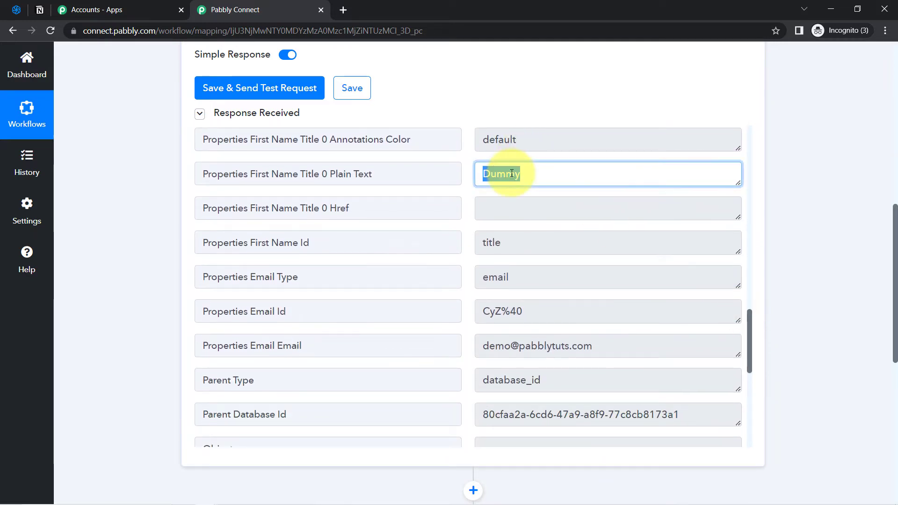
left_click(518, 345)
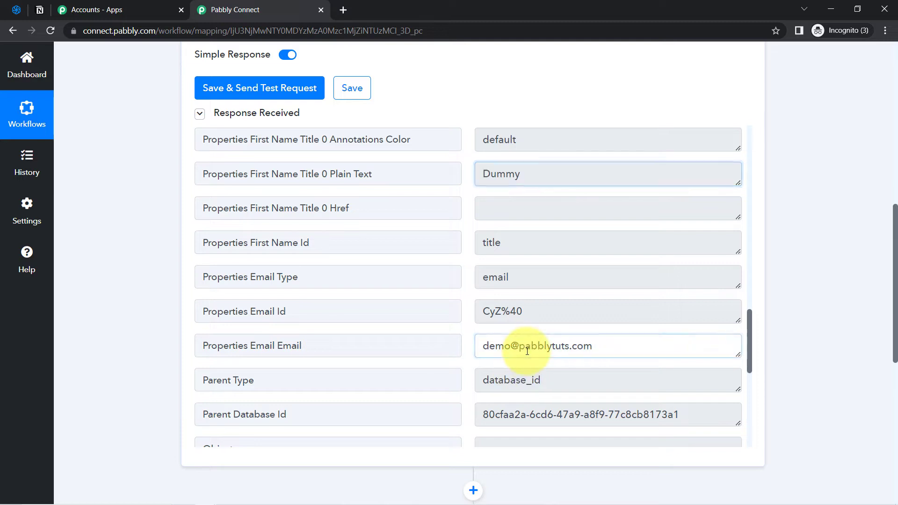
double_click(521, 345)
left_click_drag(751, 335, 751, 413)
double_click(539, 331)
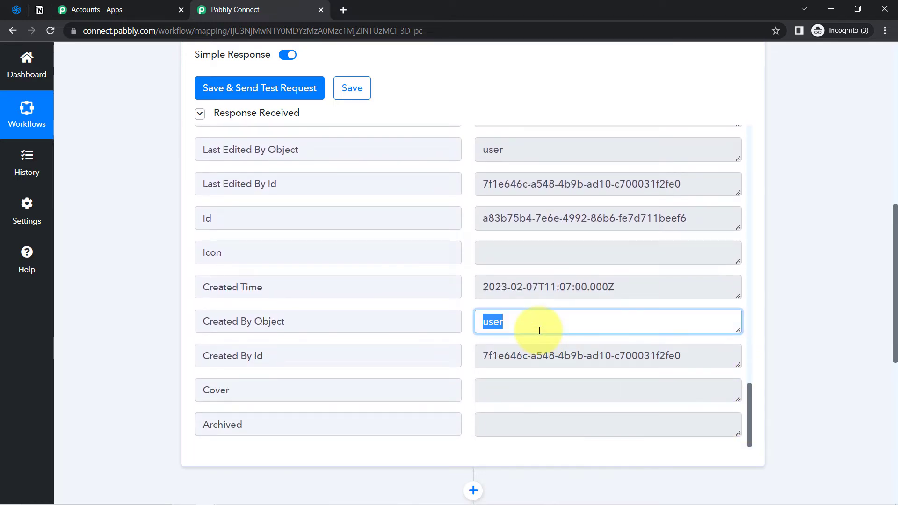
Step: Hide the Notion sidebar and enlarge the browser zoom on the All Leads Data page
left_click(40, 9)
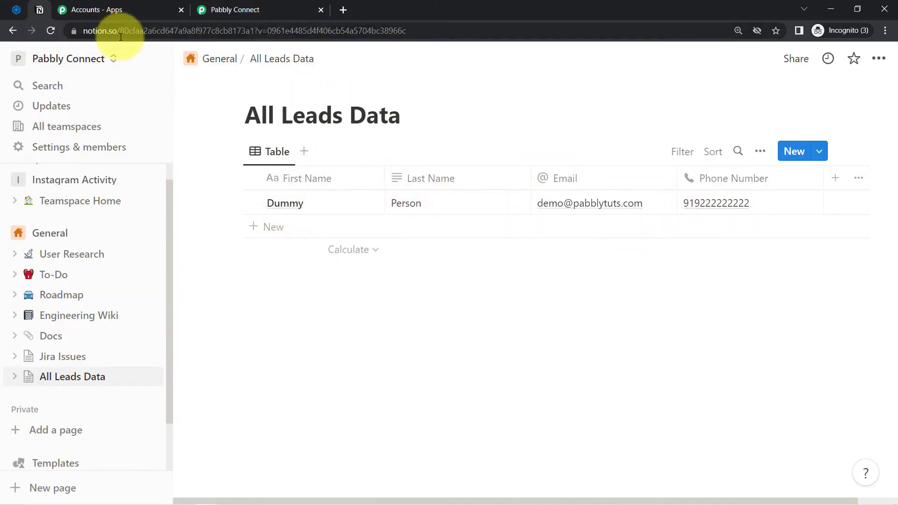
left_click(157, 60)
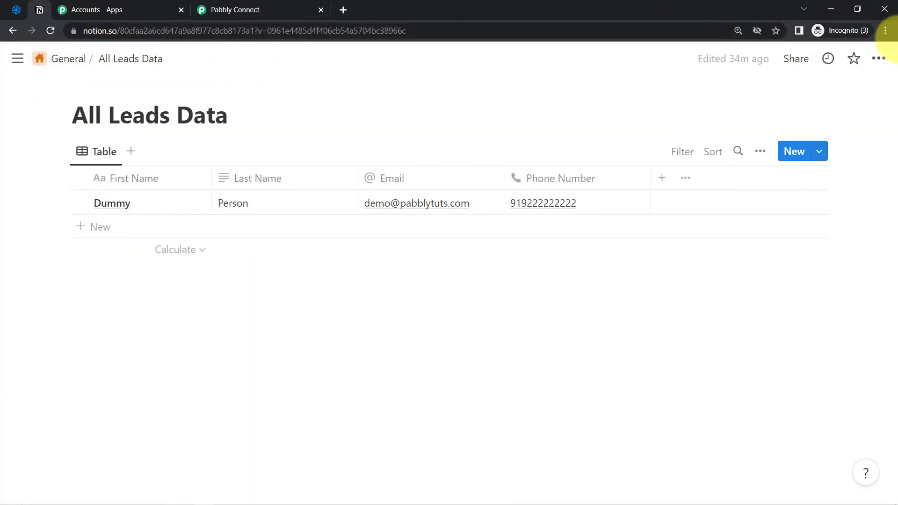
left_click(884, 31)
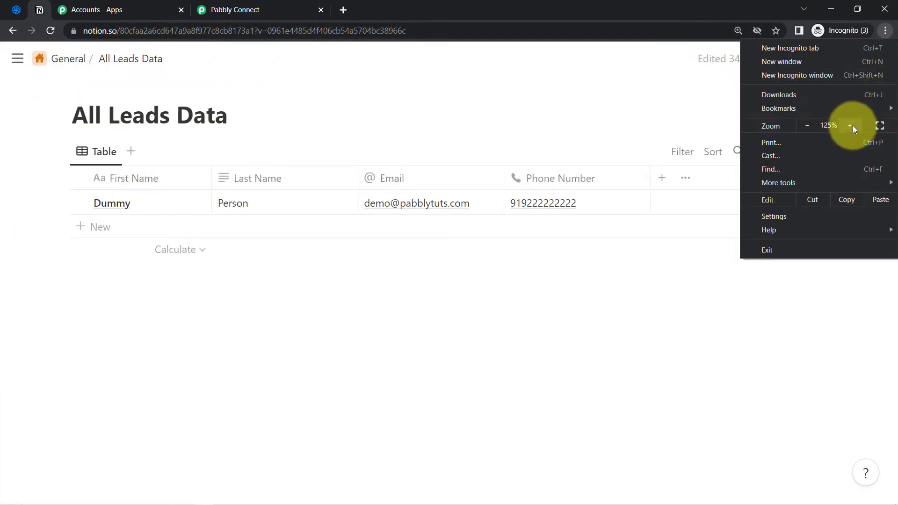
left_click(854, 127)
left_click(584, 116)
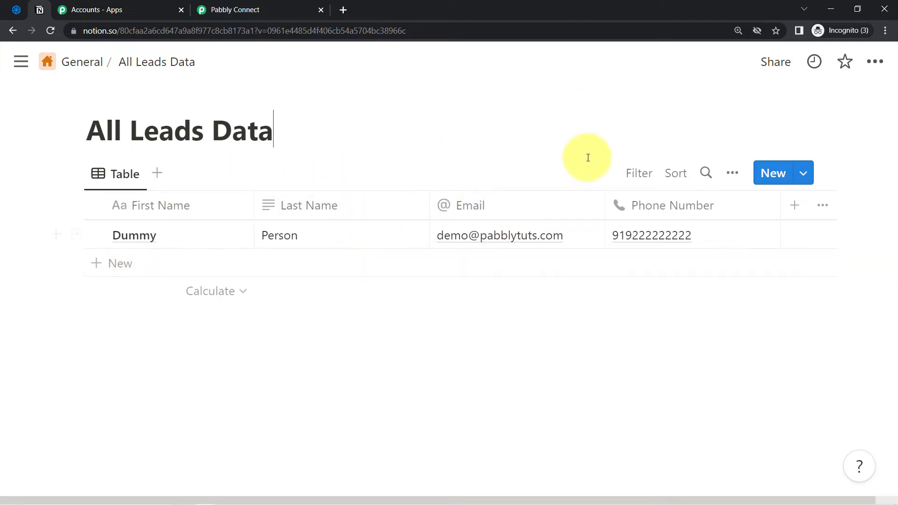
Step: Review the email and parent database fields in the test response alongside the All Leads Data table in Notion
left_click(229, 10)
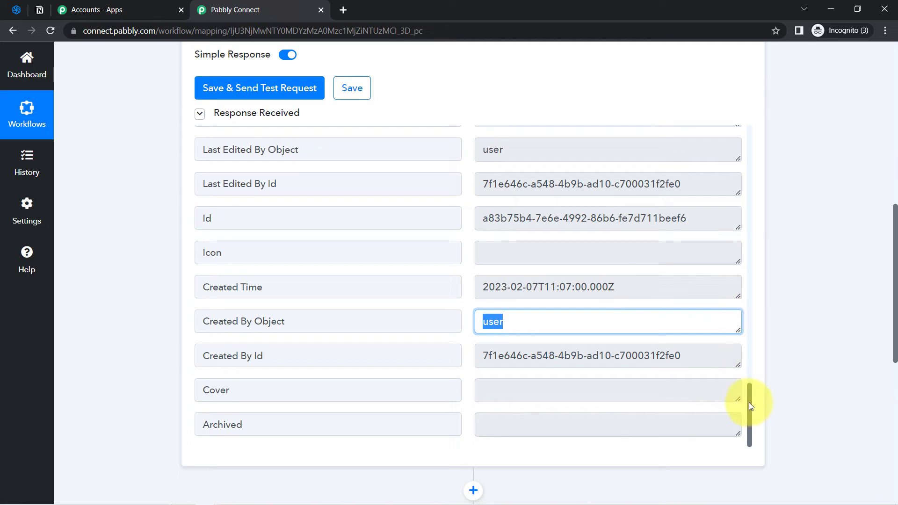
left_click_drag(748, 402, 736, 364)
double_click(562, 225)
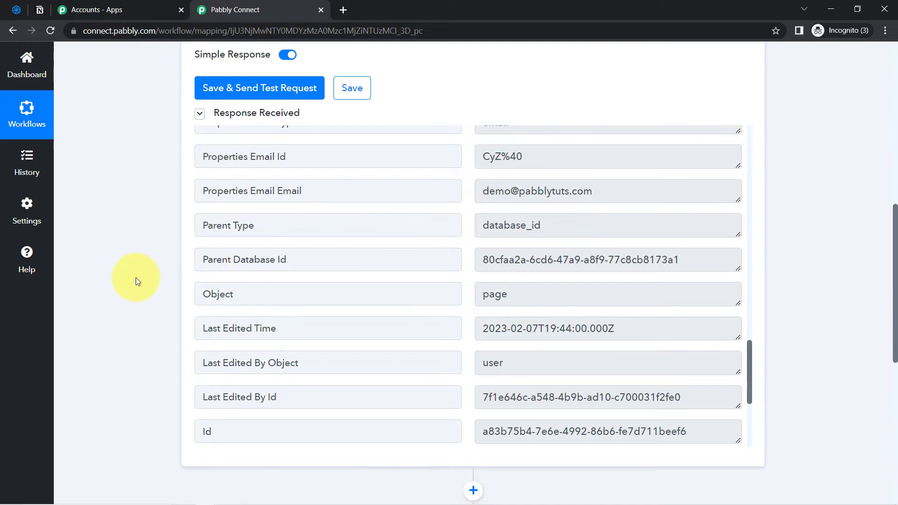
left_click(45, 10)
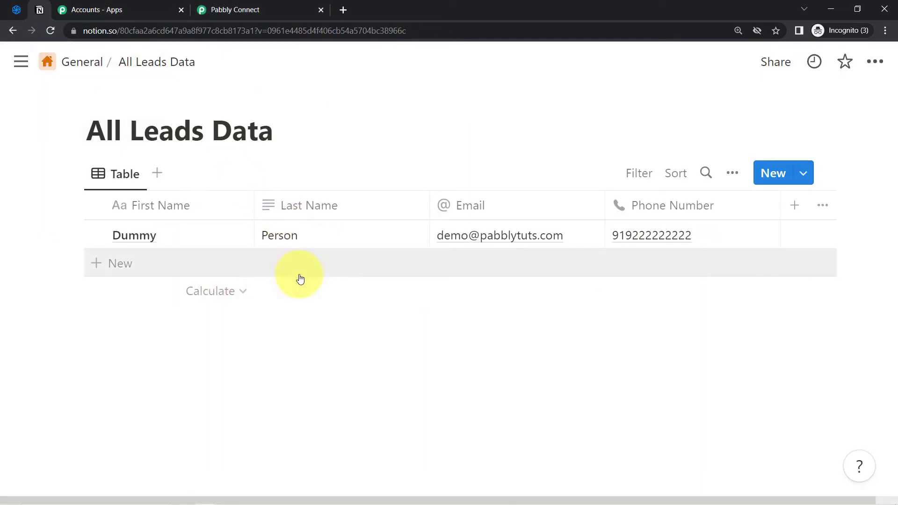
left_click(235, 9)
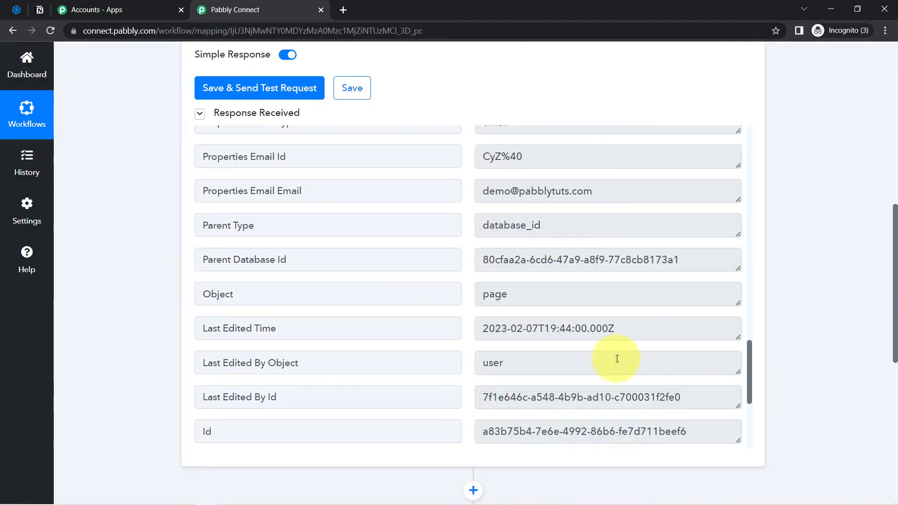
Step: Check the polling interval of the Notion trigger and switch back to the All Leads Data table in Notion
left_click_drag(896, 270, 860, 139)
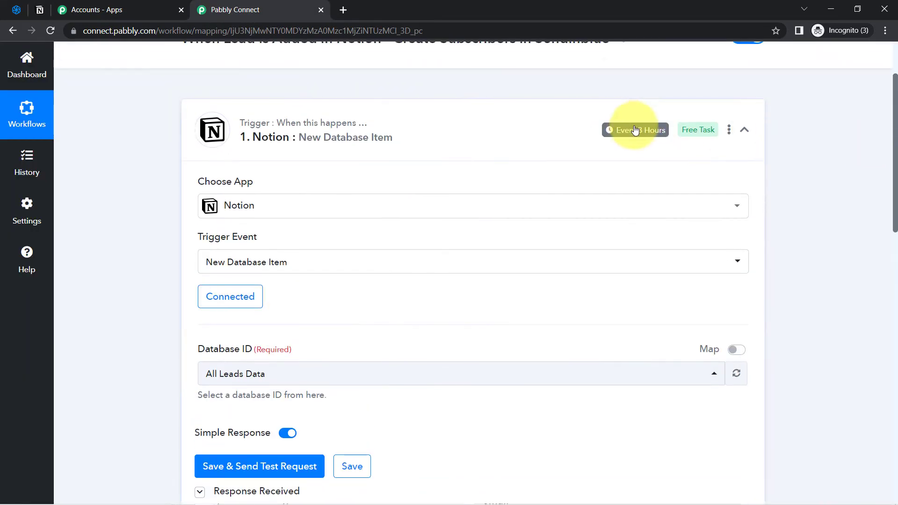
mouse_move(636, 132)
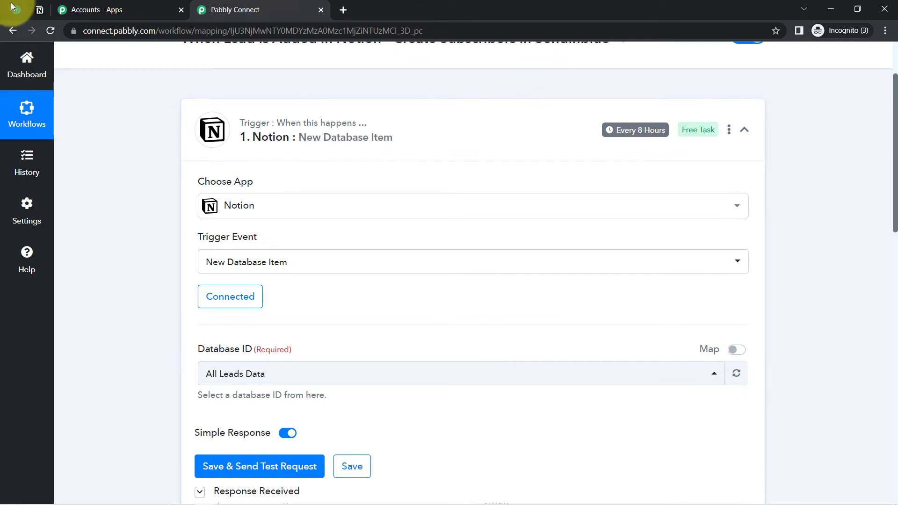
left_click(40, 10)
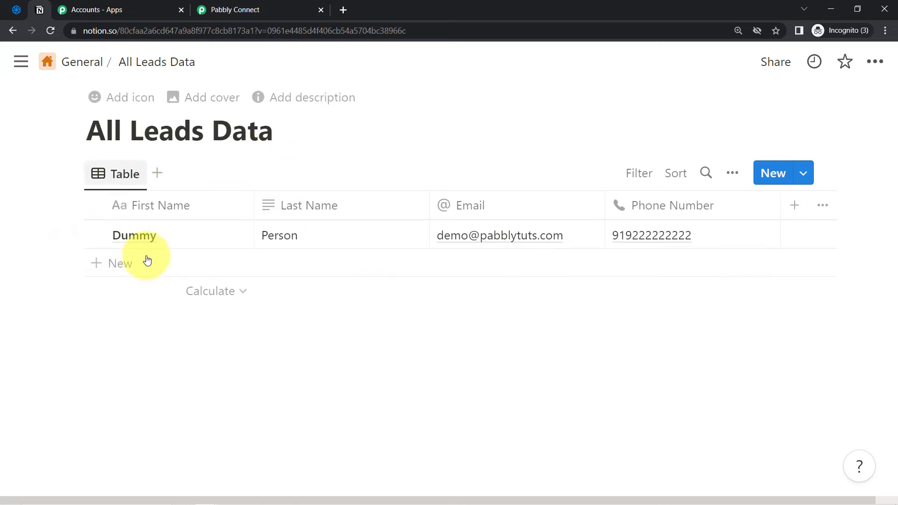
Step: Return to the Pabbly Connect workflow and choose Sendinblue as the application for the second step
left_click(271, 8)
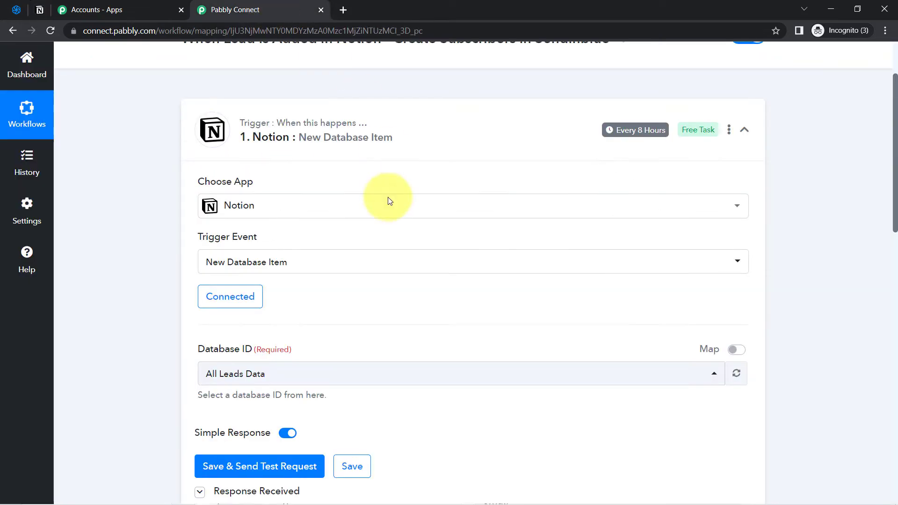
left_click_drag(894, 97, 894, 225)
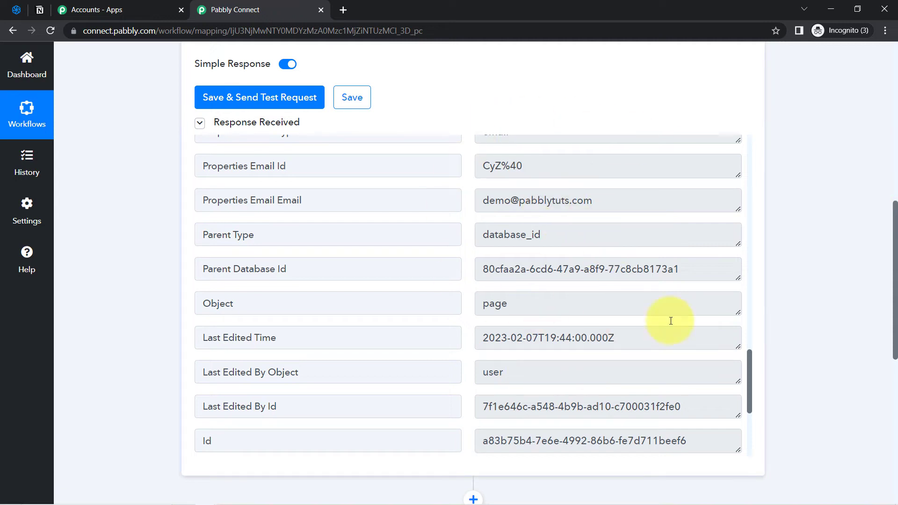
left_click_drag(895, 219, 887, 397)
left_click(365, 176)
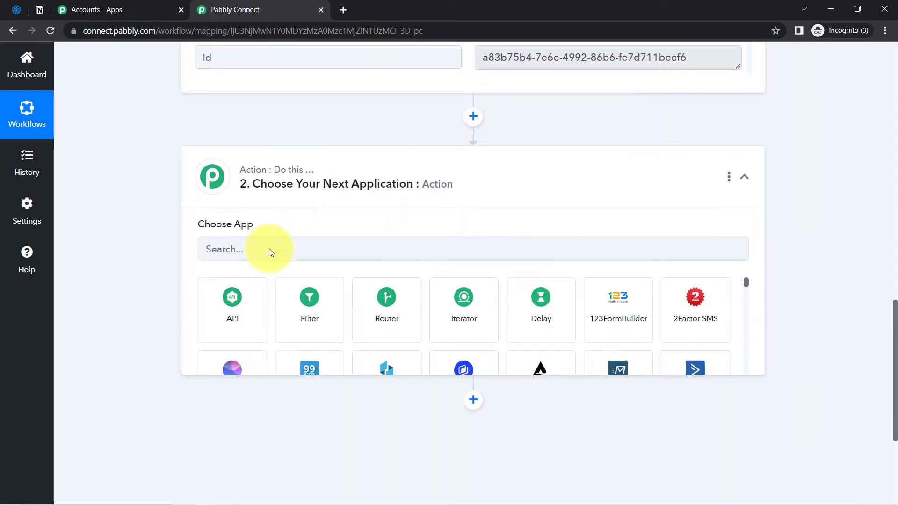
left_click(211, 253)
type("sen")
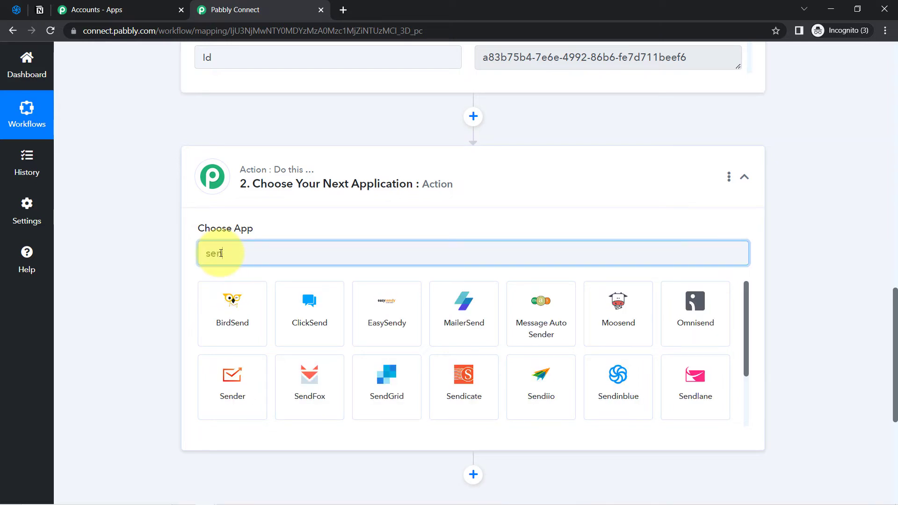
type("n")
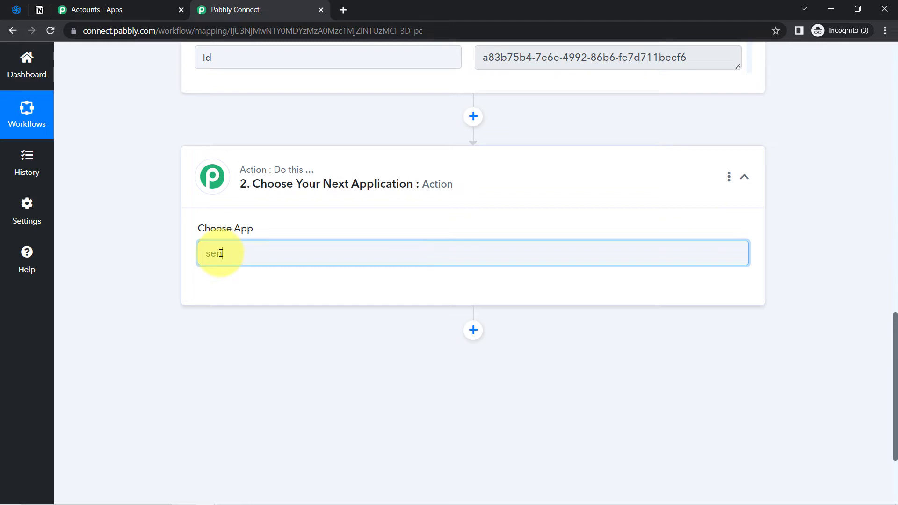
type("inb")
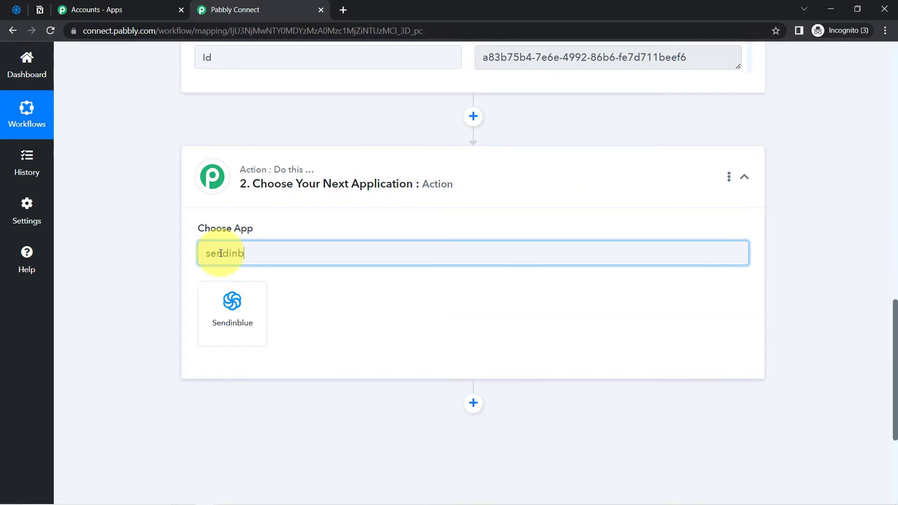
left_click(214, 325)
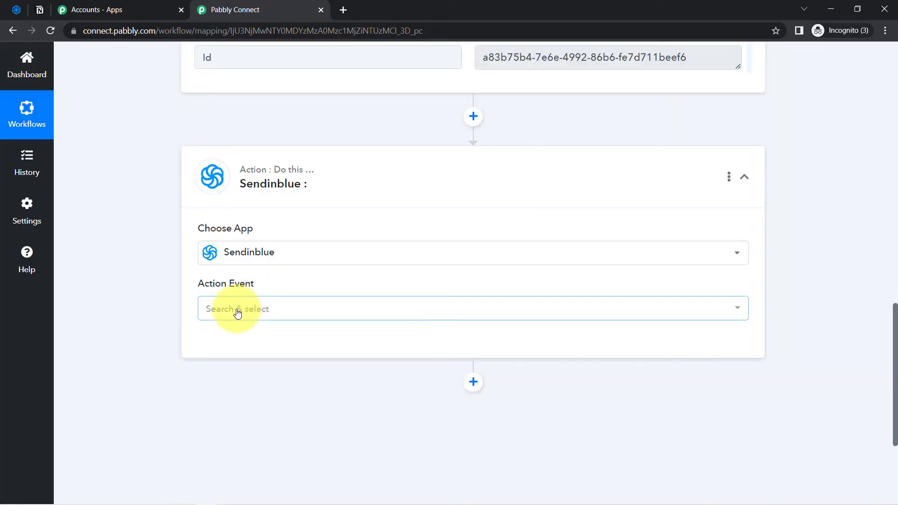
Step: Set the Sendinblue action event to Create or Update Contact and open its account connection settings
left_click(237, 313)
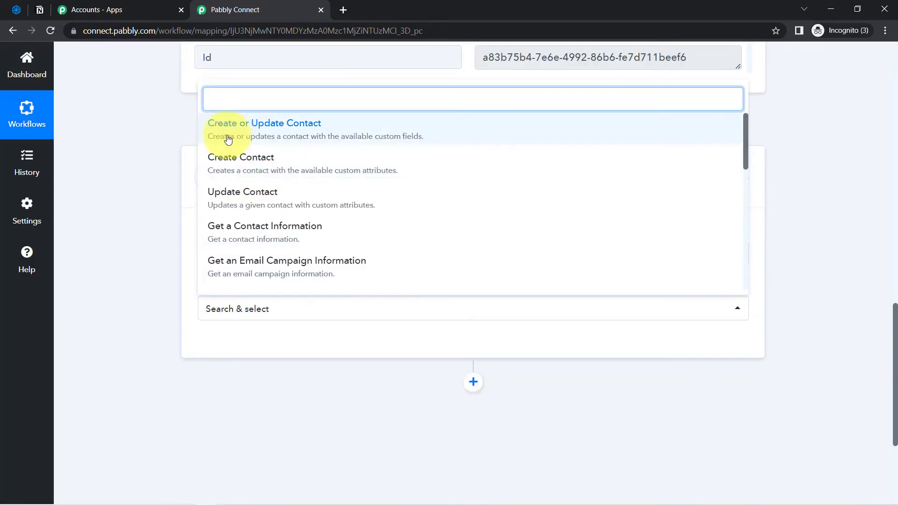
left_click(281, 131)
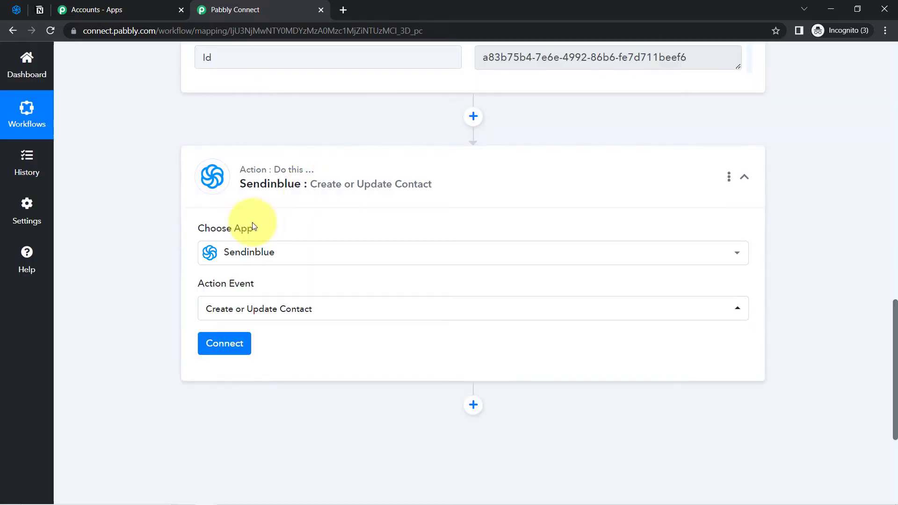
left_click(218, 346)
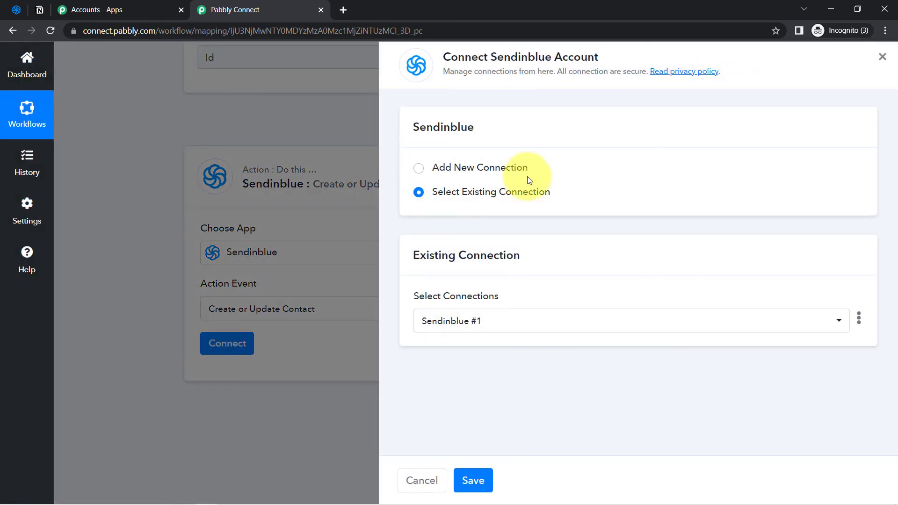
Step: Try adding a new Sendinblue connection and open Sendinblue's SMTP & API page in a new tab for the API key
left_click(491, 170)
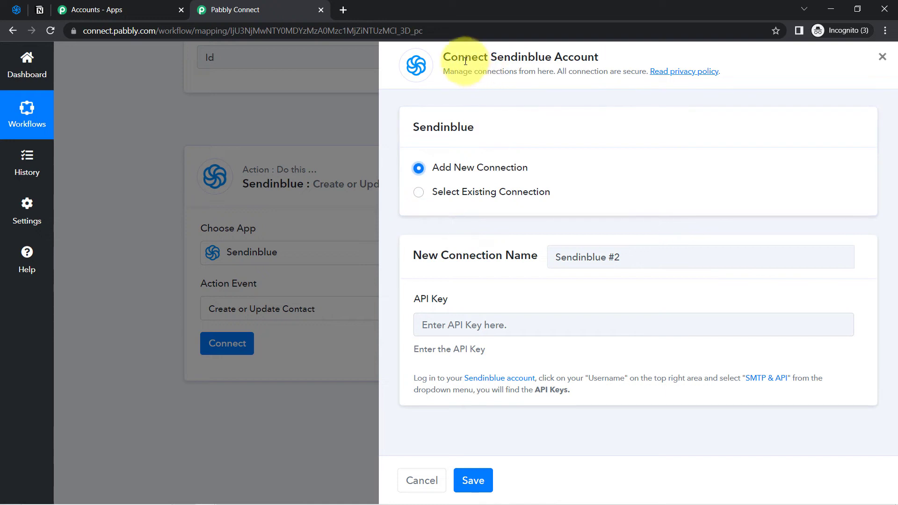
left_click_drag(465, 61, 545, 57)
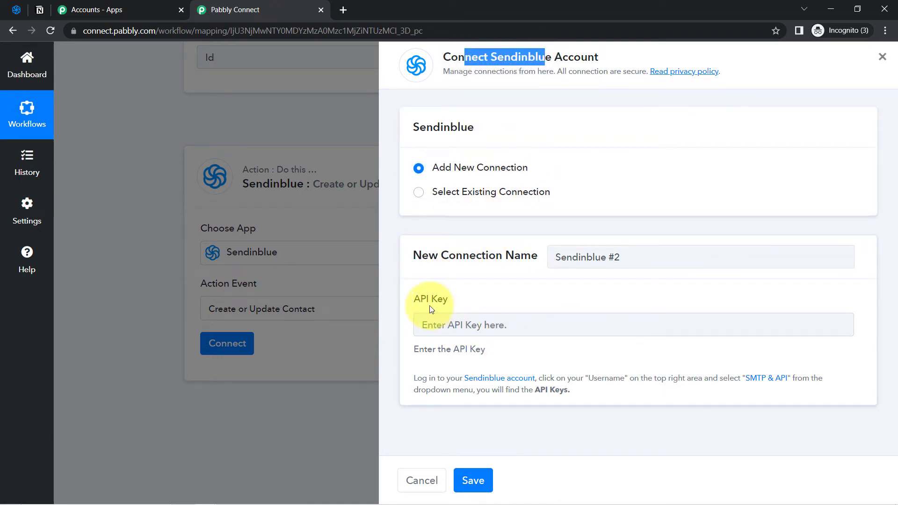
left_click_drag(420, 301, 483, 301)
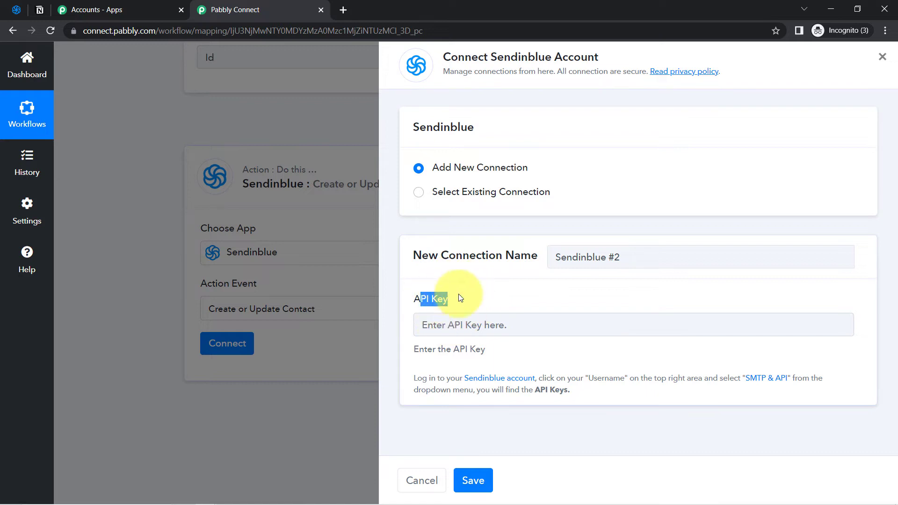
right_click(766, 383)
left_click(796, 390)
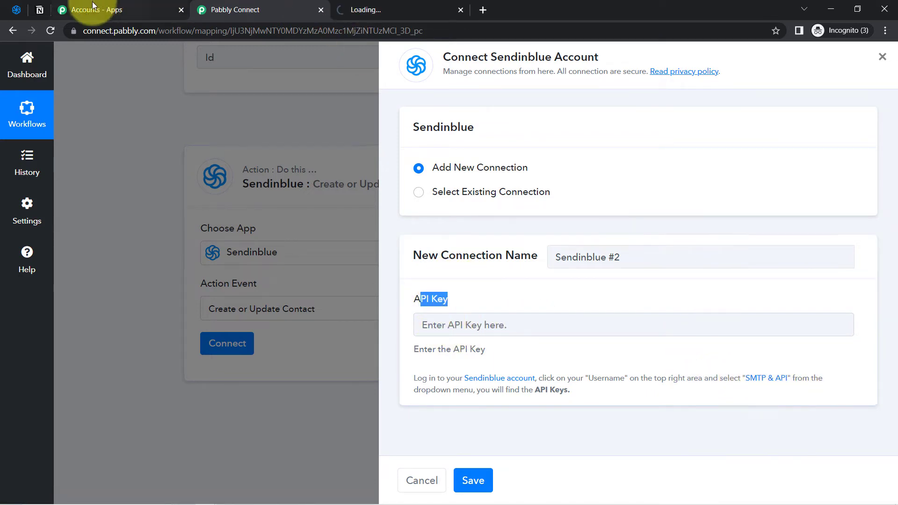
left_click(17, 14)
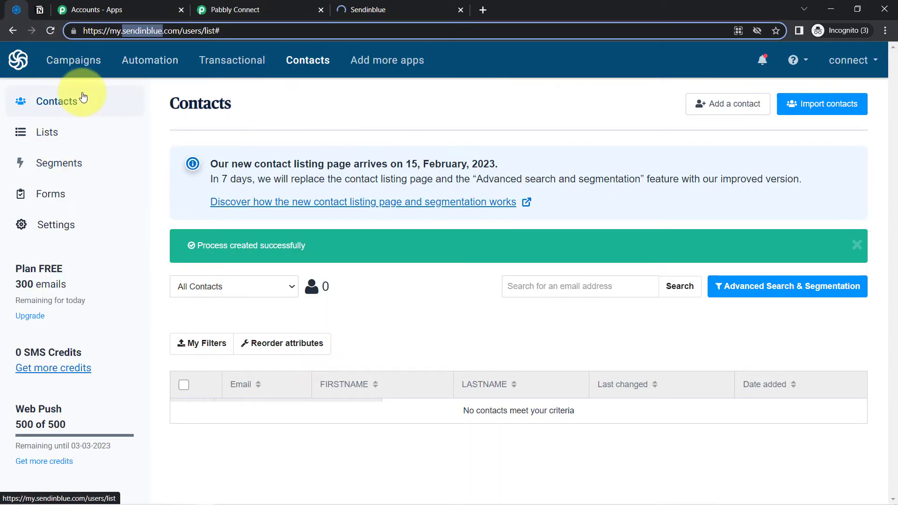
left_click(397, 7)
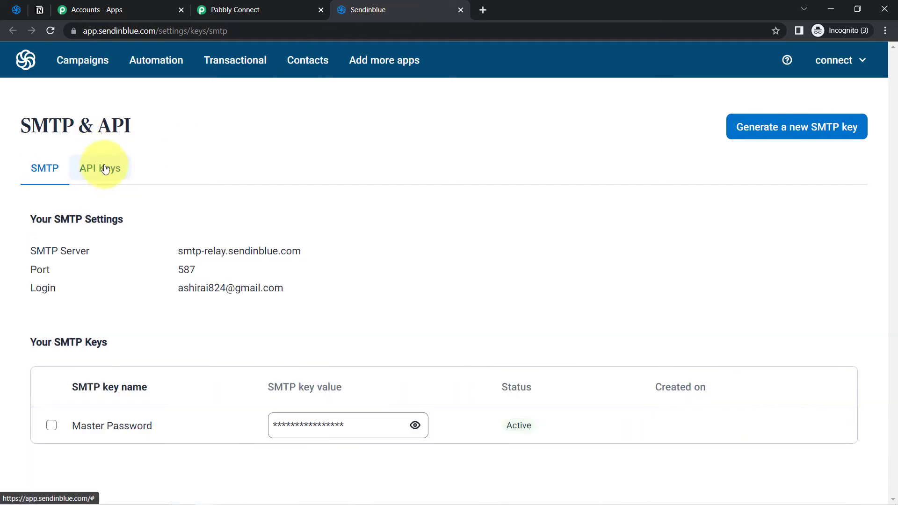
Step: Show Sendinblue's API keys and start generating a new API key
left_click(102, 174)
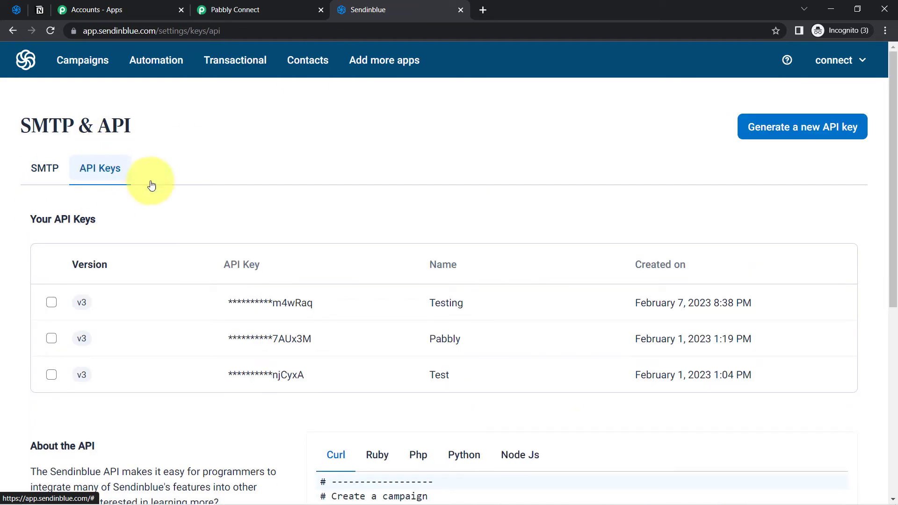
left_click(805, 133)
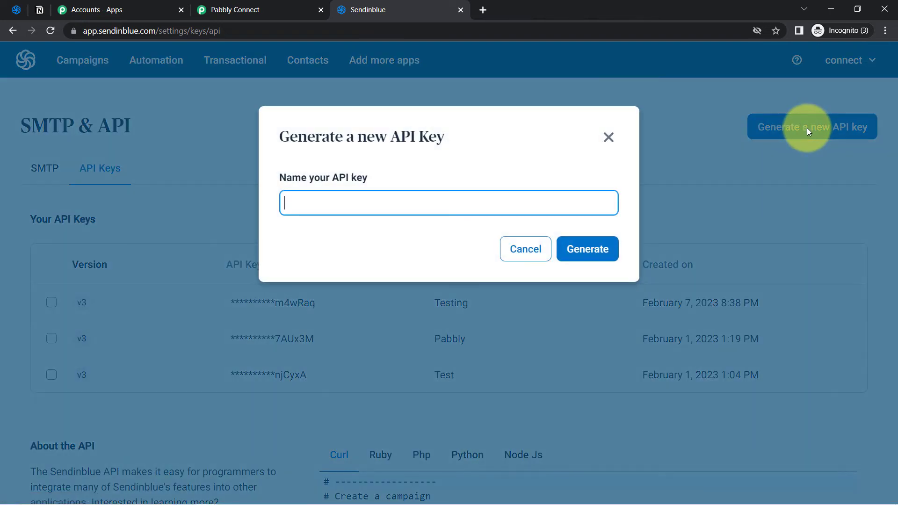
left_click(322, 191)
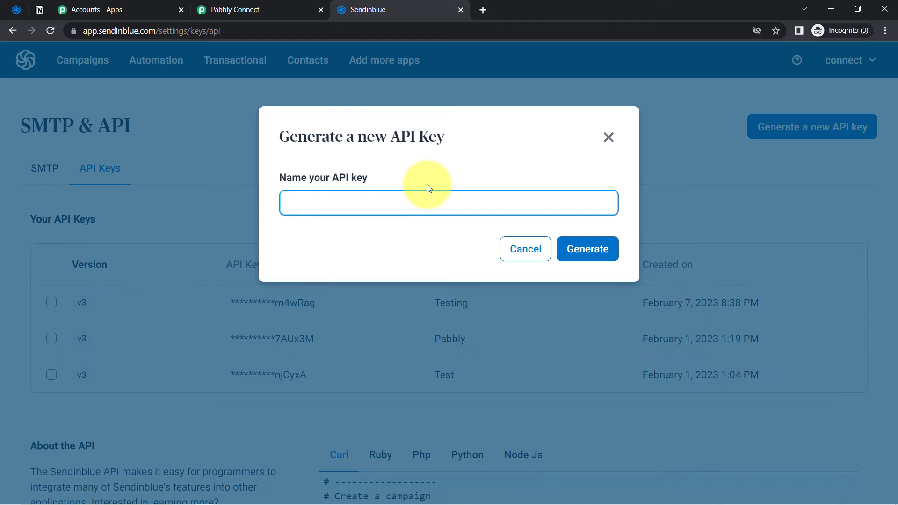
Step: Return to Pabbly Connect and connect the action with the existing Sendinblue #1 connection
left_click(243, 4)
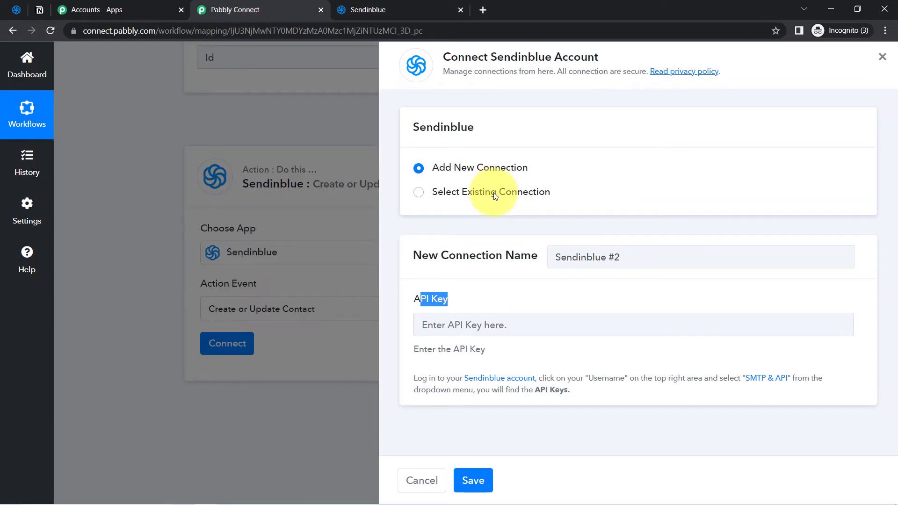
left_click(493, 193)
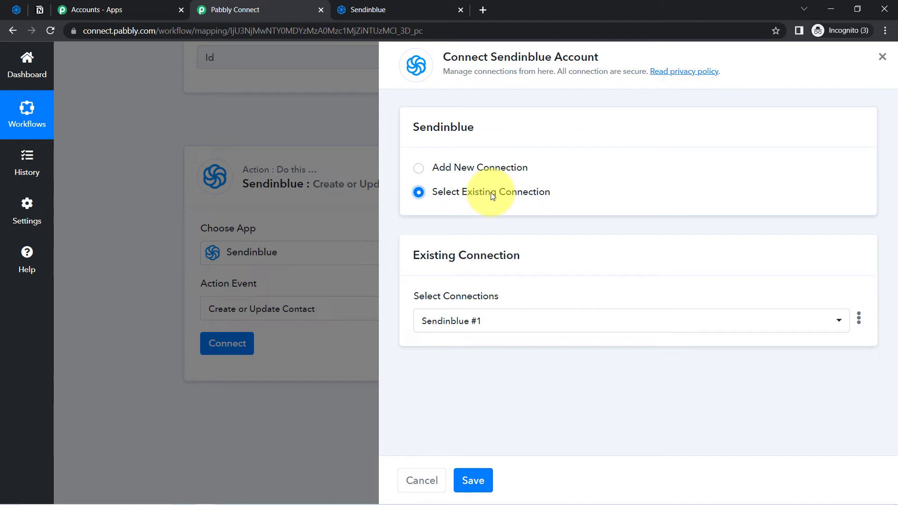
left_click(477, 476)
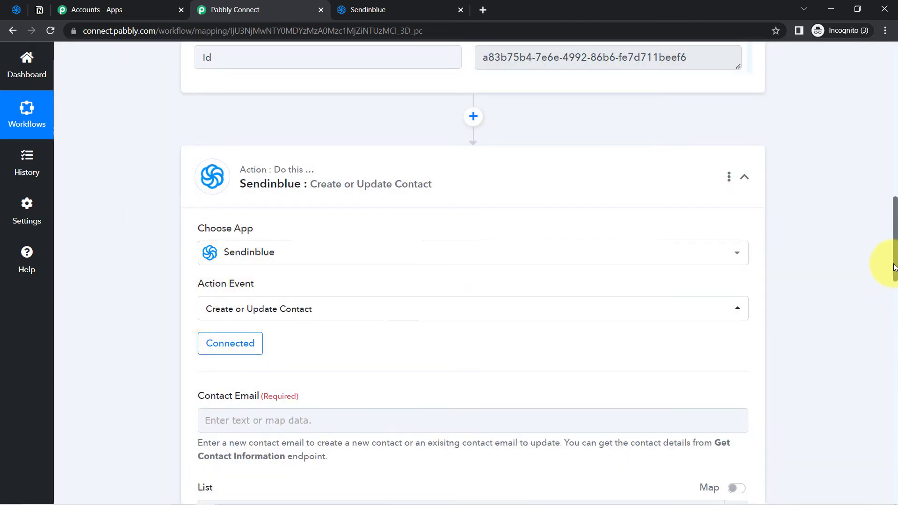
Step: Review the Sendinblue action's contact fields and the Properties Email Email field in the Notion trigger response
left_click_drag(894, 268, 894, 298)
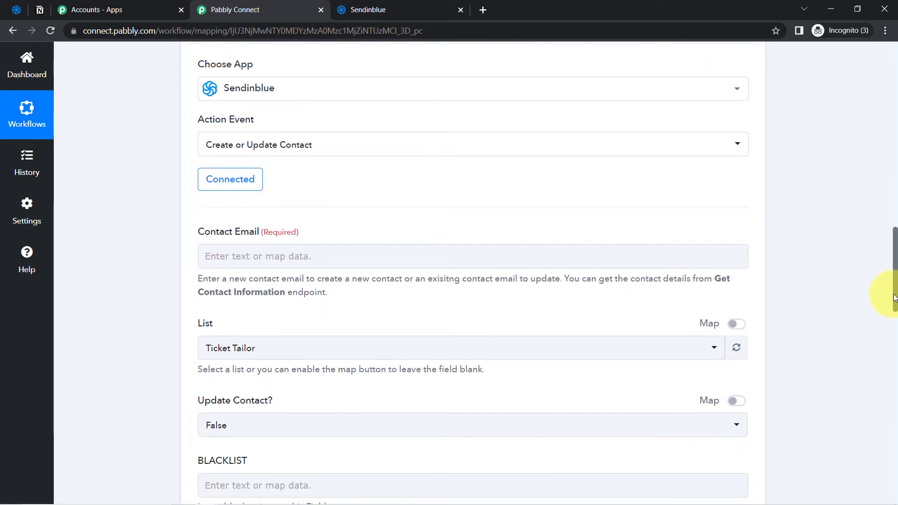
left_click_drag(894, 296, 892, 201)
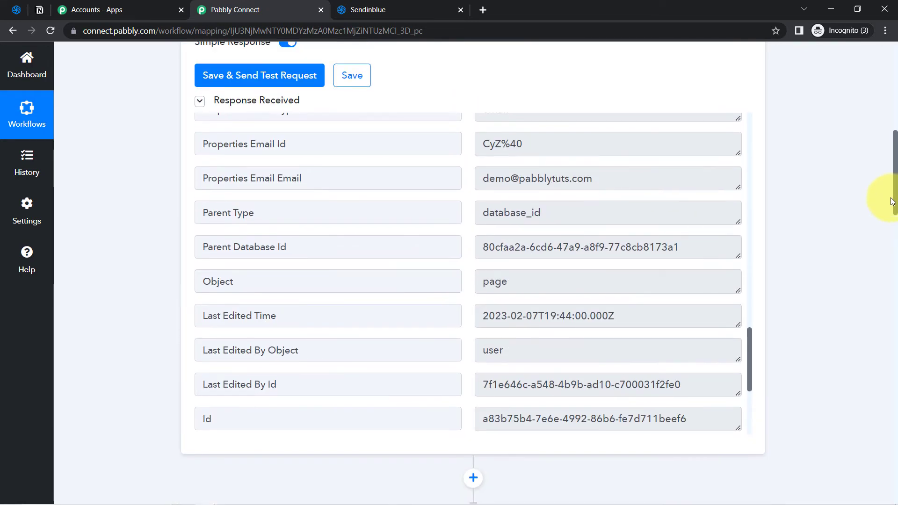
triple_click(530, 177)
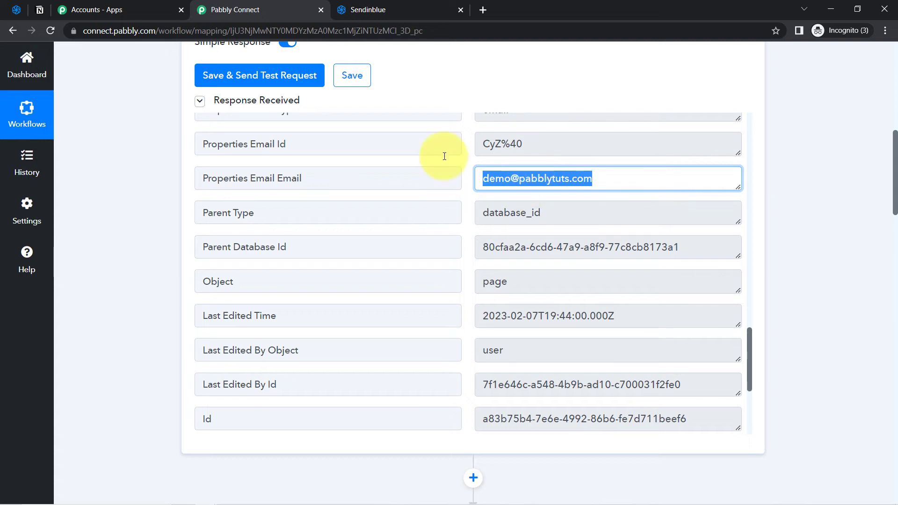
left_click(518, 178)
triple_click(517, 177)
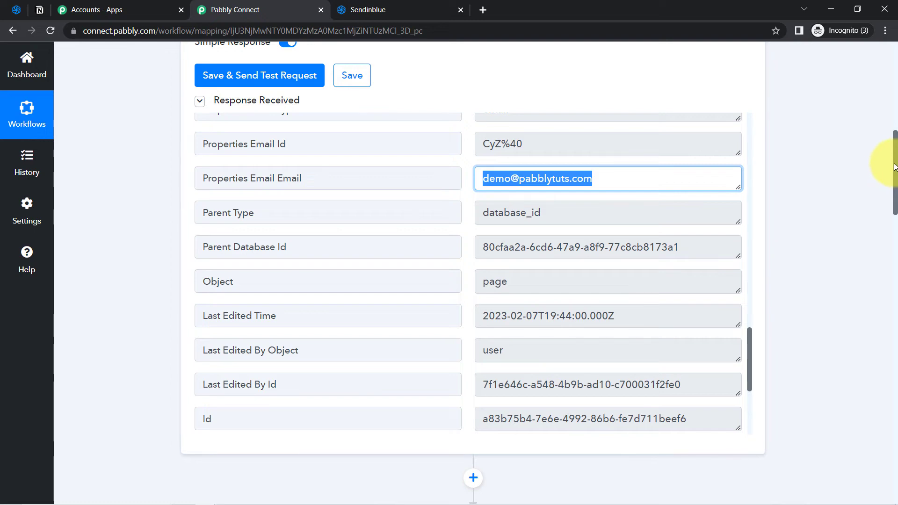
Step: Map the Contact Email field to Properties Email Email from the Notion: New Database Item step
left_click_drag(895, 166, 894, 269)
left_click(379, 123)
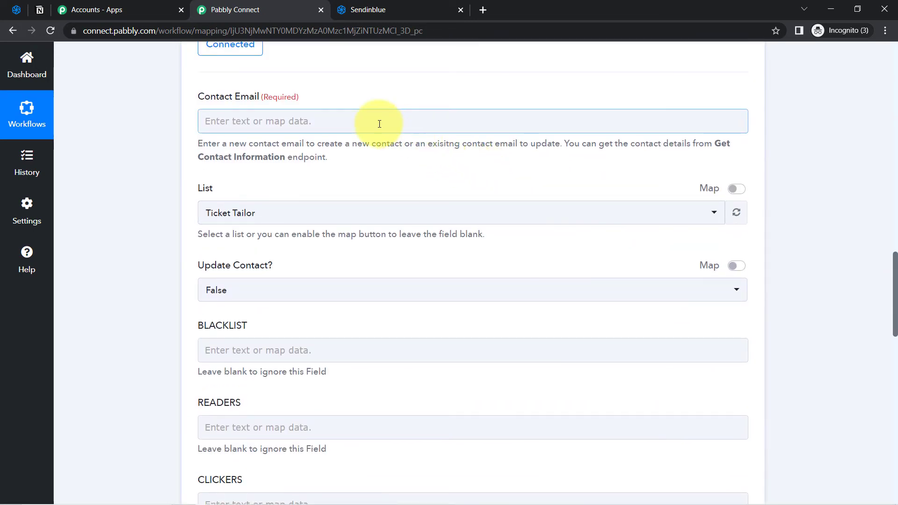
left_click(296, 124)
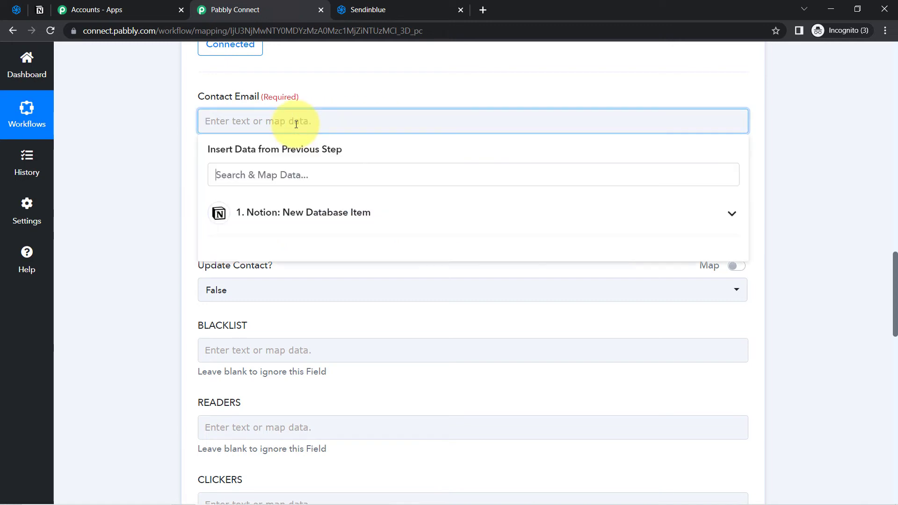
left_click(272, 212)
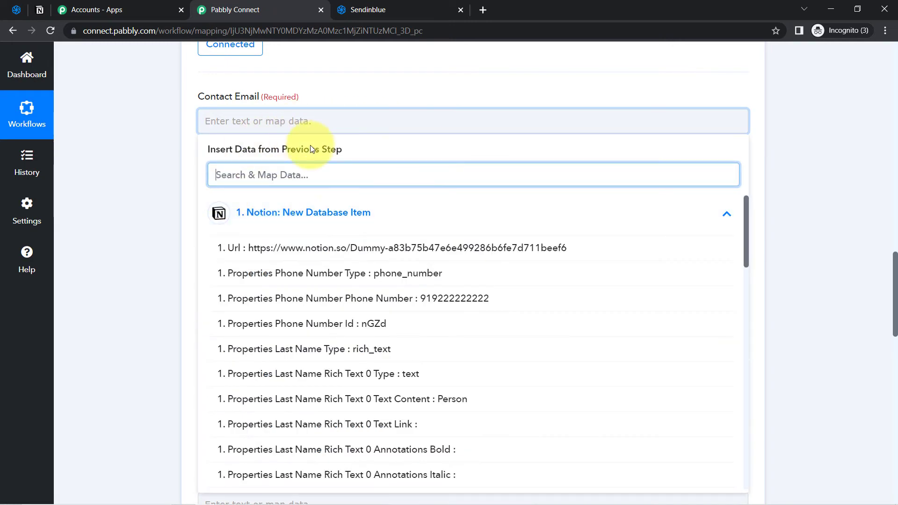
left_click(251, 175)
type("@")
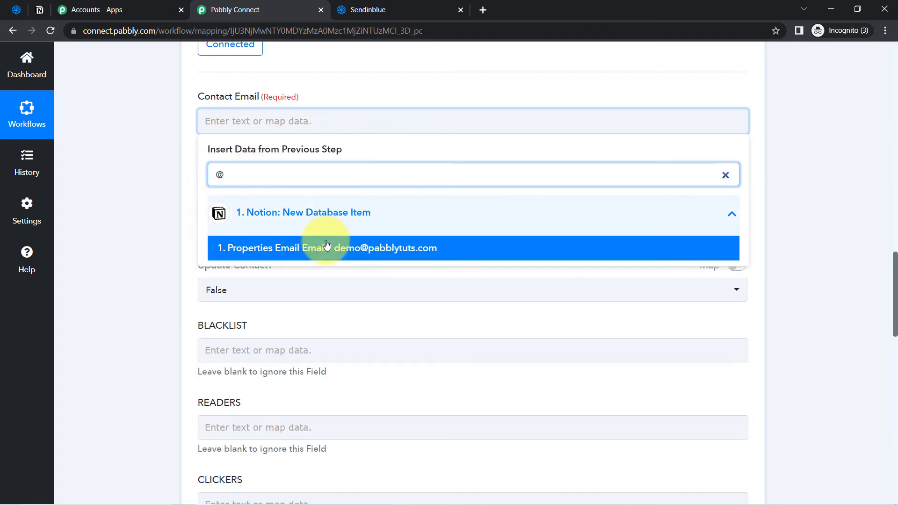
left_click(355, 248)
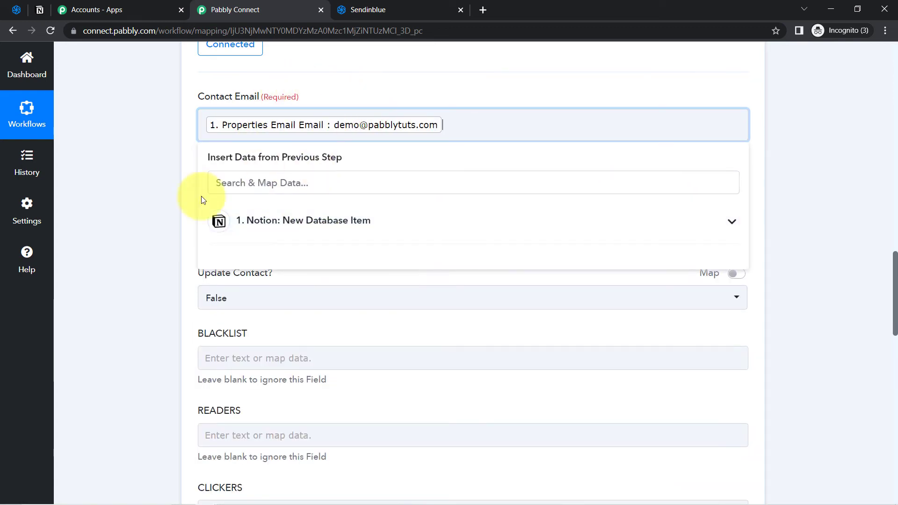
left_click(127, 226)
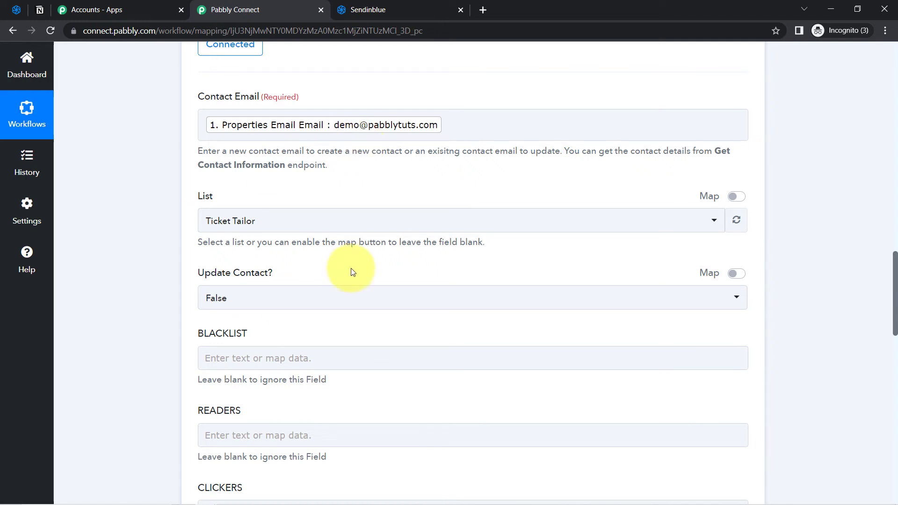
Step: Check the action's List field and open the Lists page in Sendinblue to examine the available lists
left_click(495, 117)
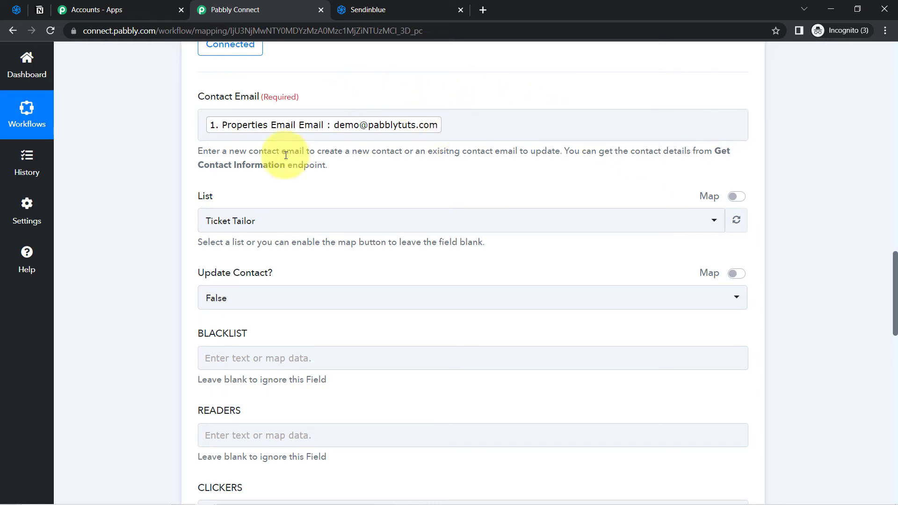
double_click(202, 197)
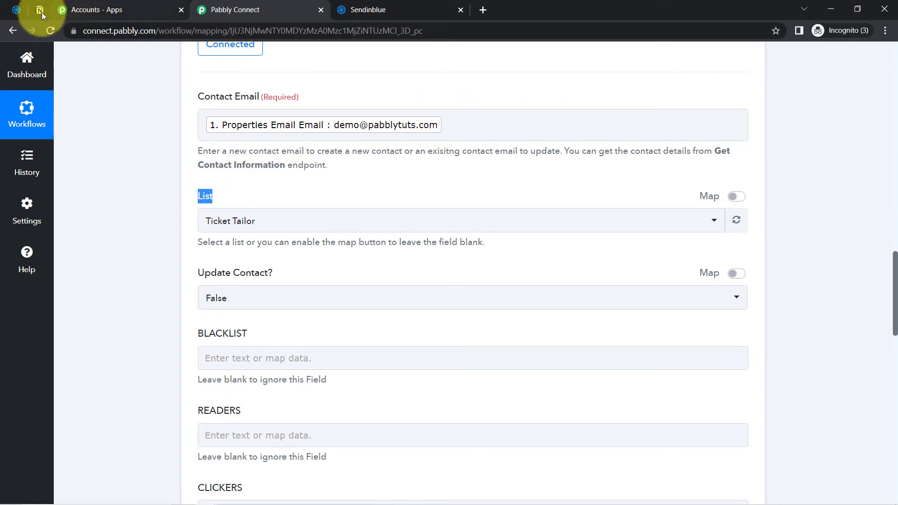
left_click(19, 18)
left_click(52, 132)
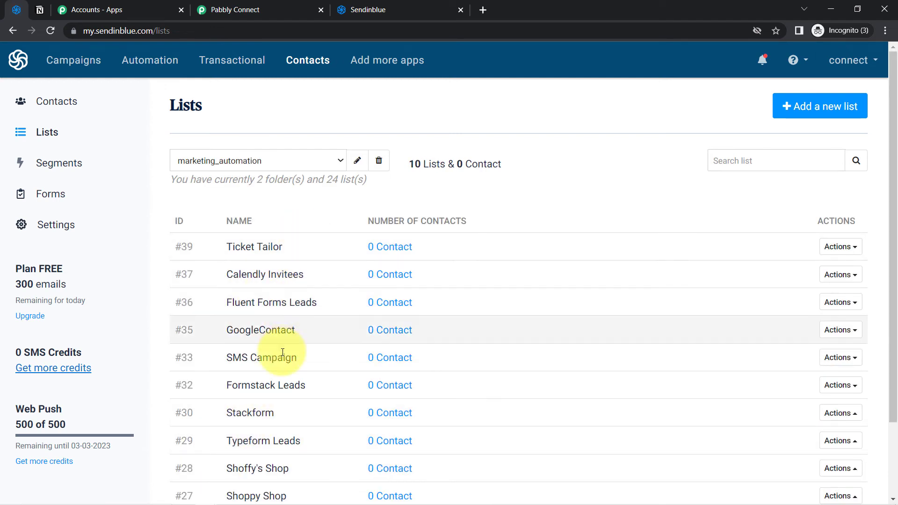
Step: Switch to Pabbly Connect, select Ticket Tailor as the Sendinblue action's List and compare it with the lists in Sendinblue
left_click(290, 9)
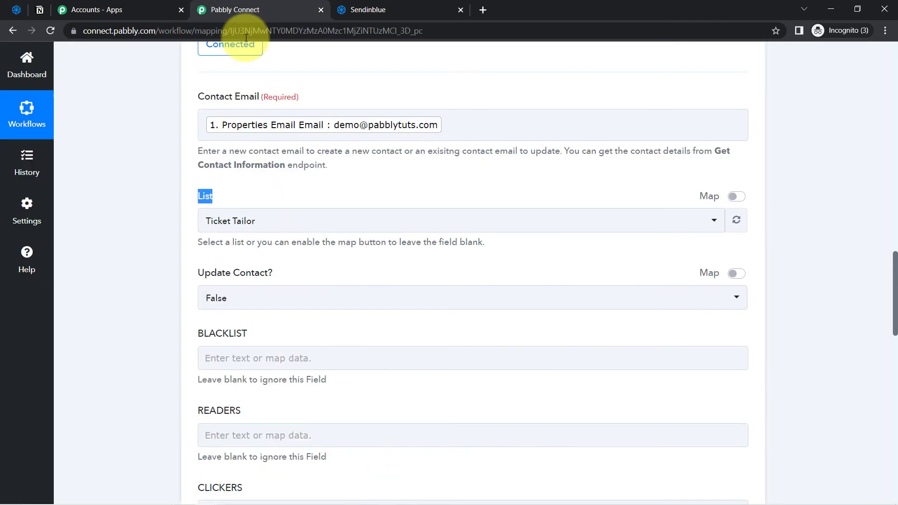
left_click(231, 222)
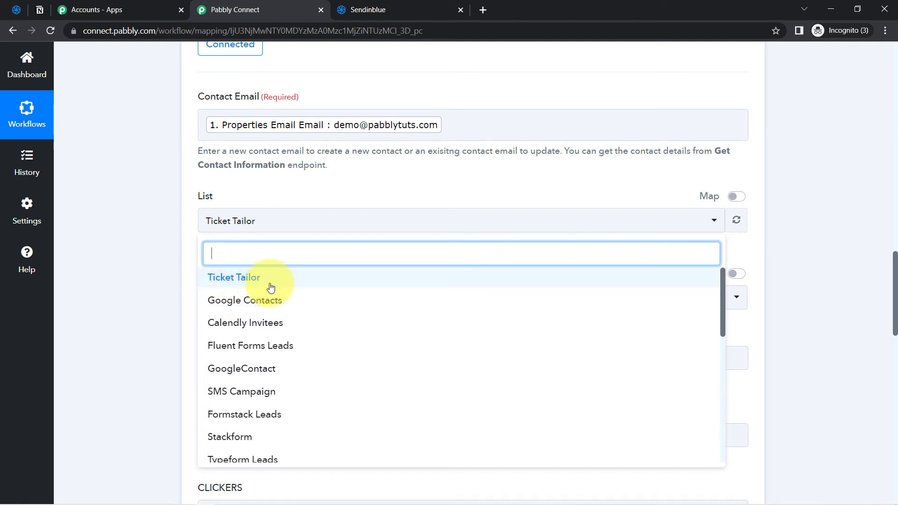
left_click(236, 281)
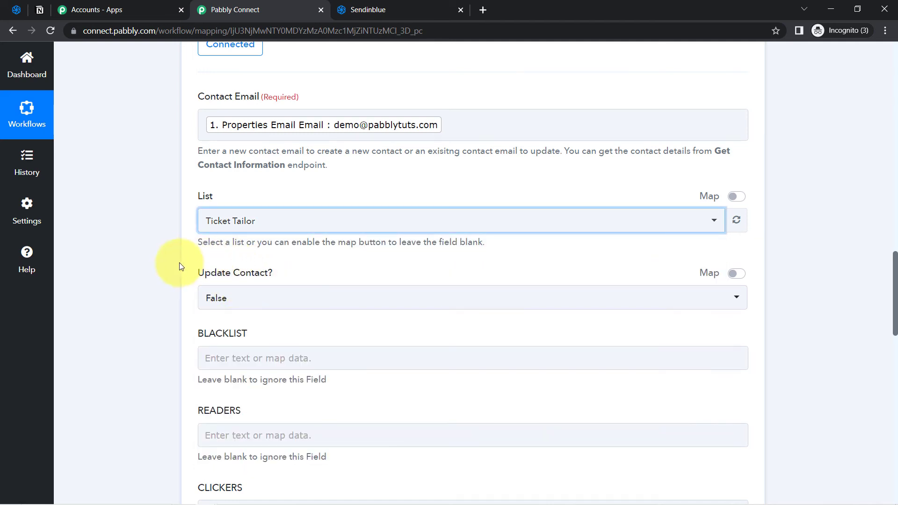
left_click(18, 9)
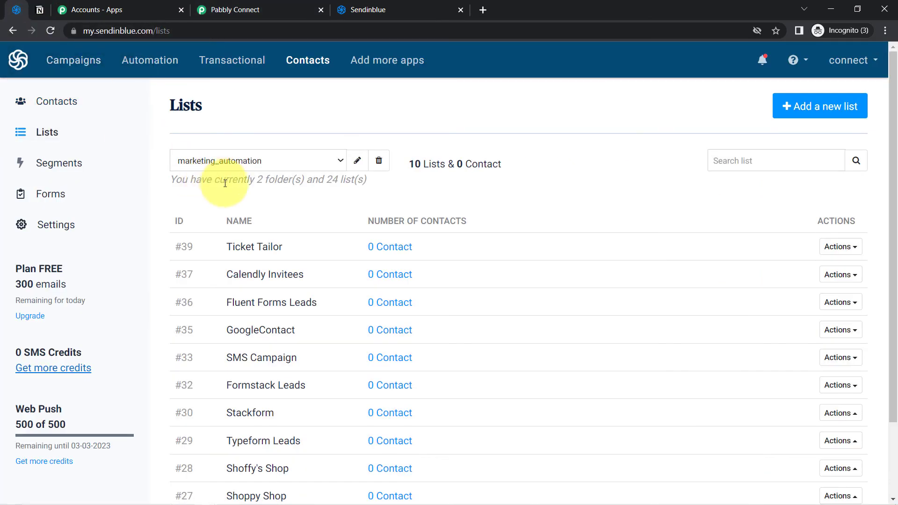
left_click(247, 10)
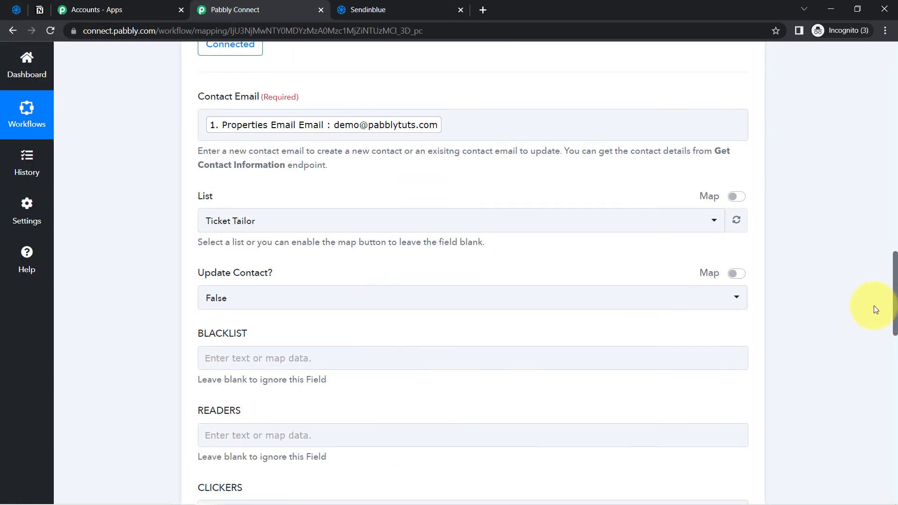
Step: Check the options of the action's Update Contact? field and keep it at False
left_click_drag(894, 296, 894, 312)
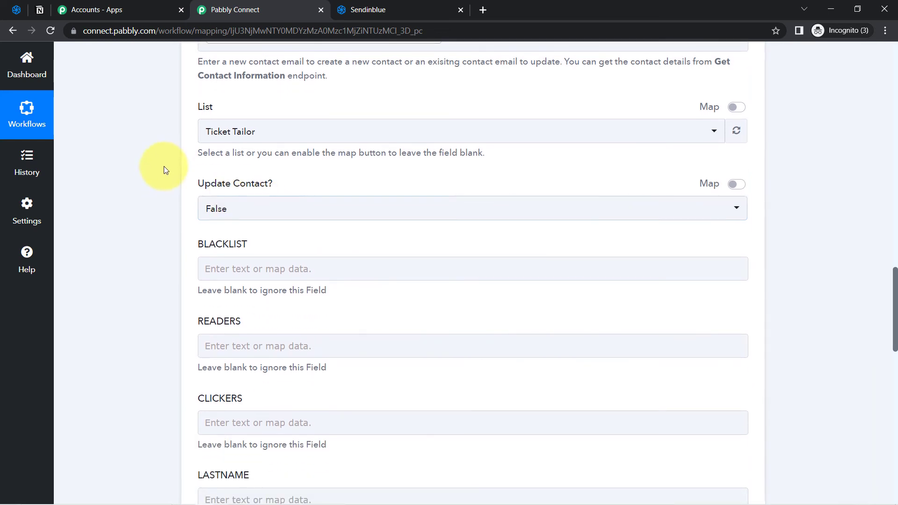
left_click(222, 213)
left_click(148, 245)
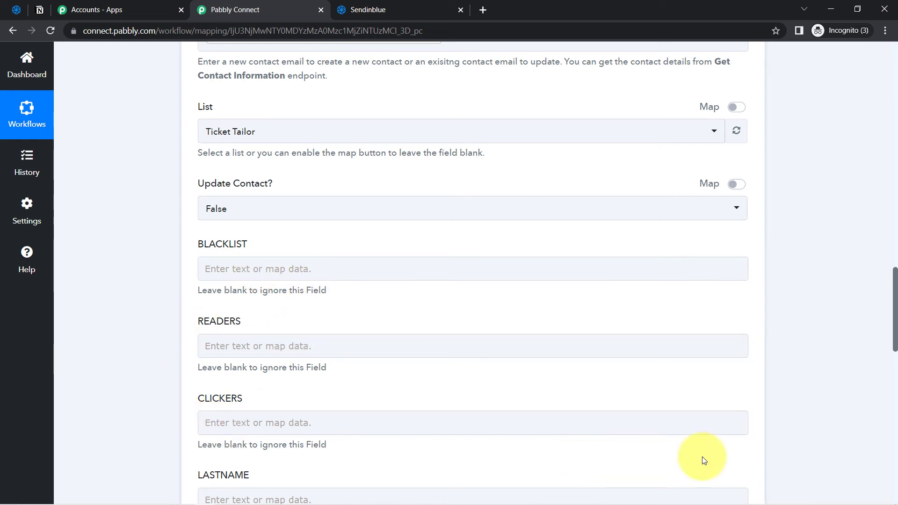
Step: Map LASTNAME to Properties Last Name Rich Text 0 Text Content from the Notion step, checking the lead's last name in Notion
left_click_drag(895, 325, 888, 390)
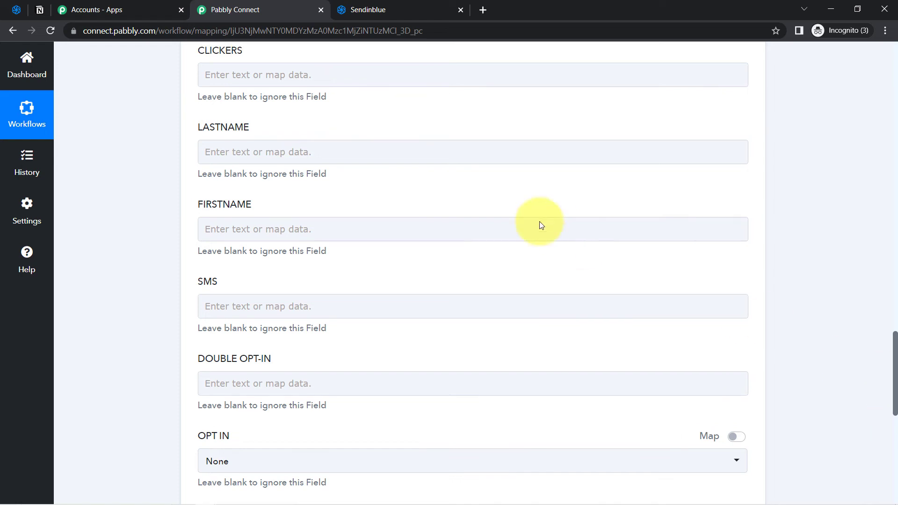
left_click(221, 158)
left_click(238, 205)
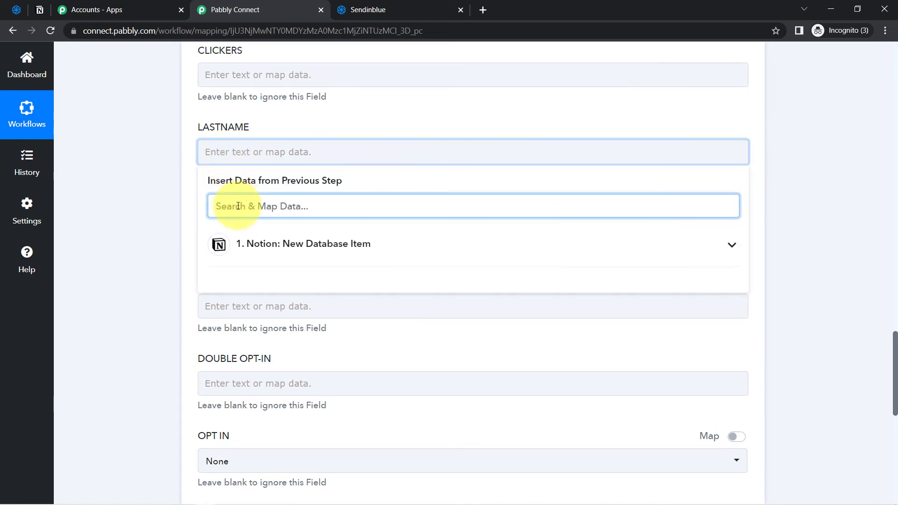
type("pers")
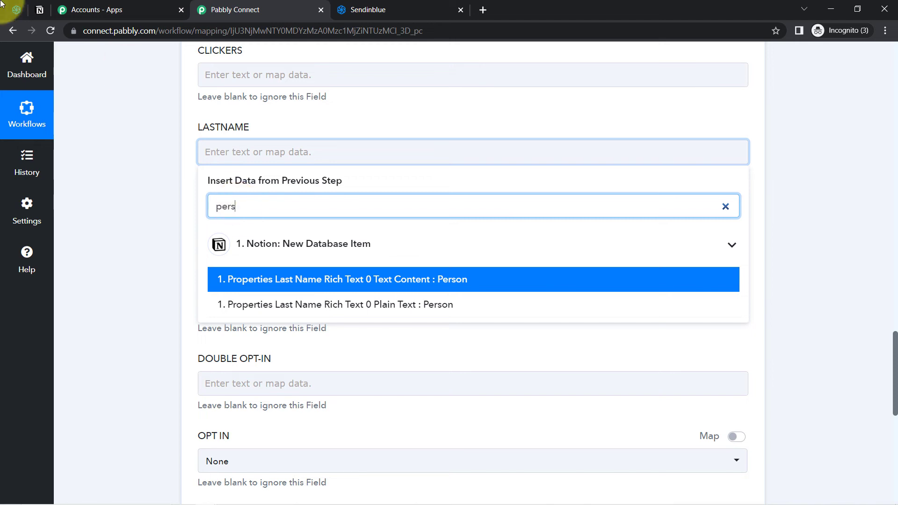
left_click(39, 10)
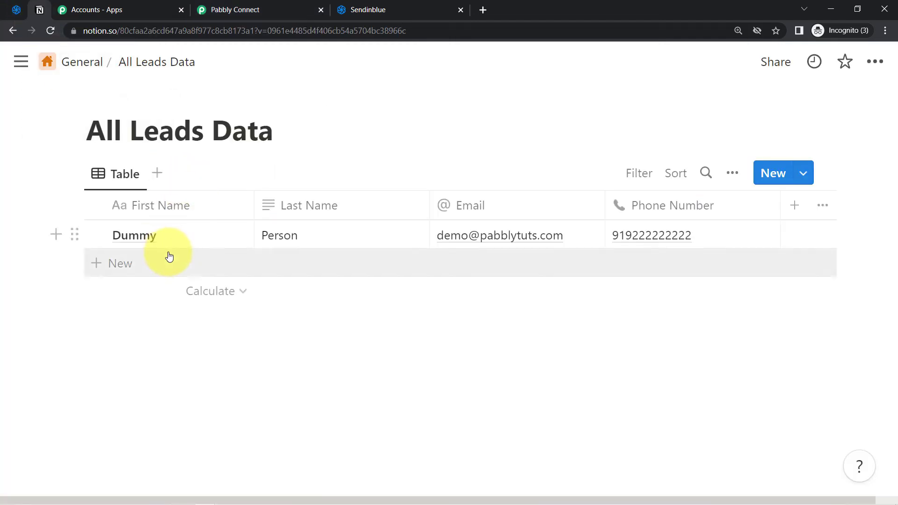
left_click(294, 4)
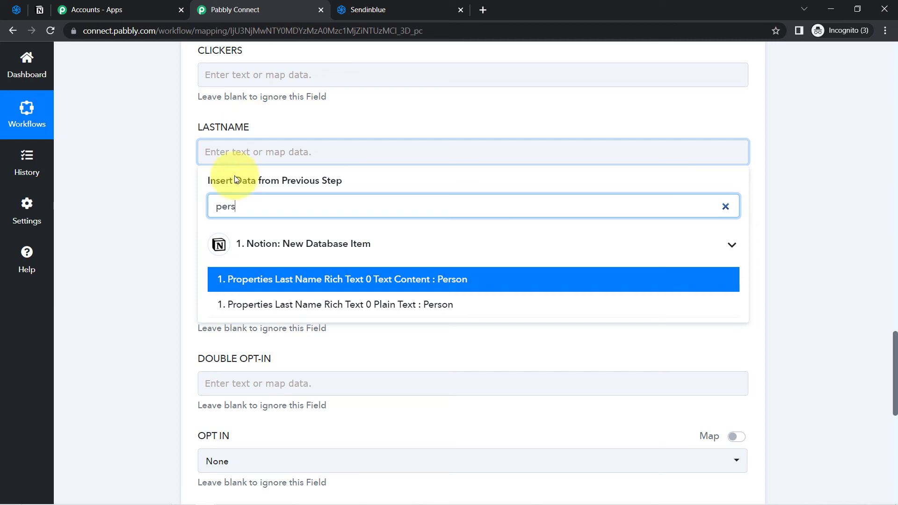
left_click(381, 284)
left_click(176, 118)
Step: Map the FIRSTNAME field to Properties First Name Title 0 Text Content from the Notion: New Database Item step
left_click(272, 236)
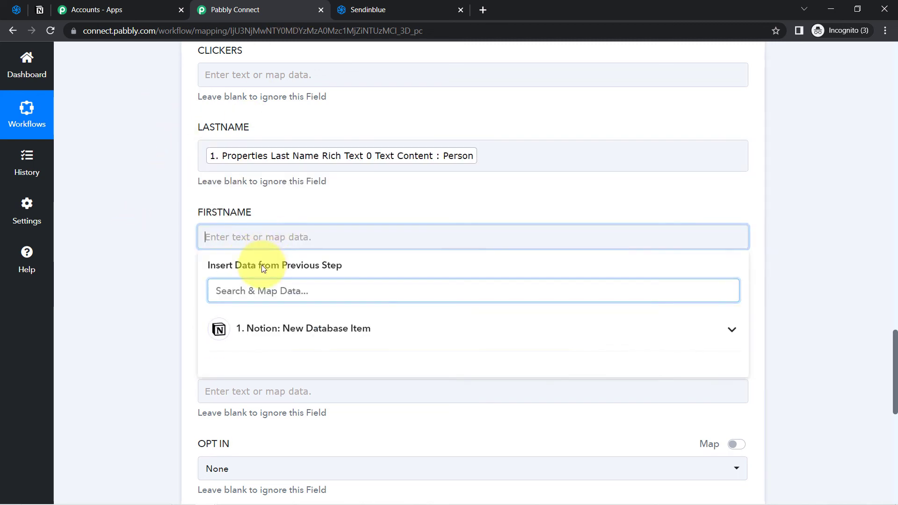
left_click(244, 238)
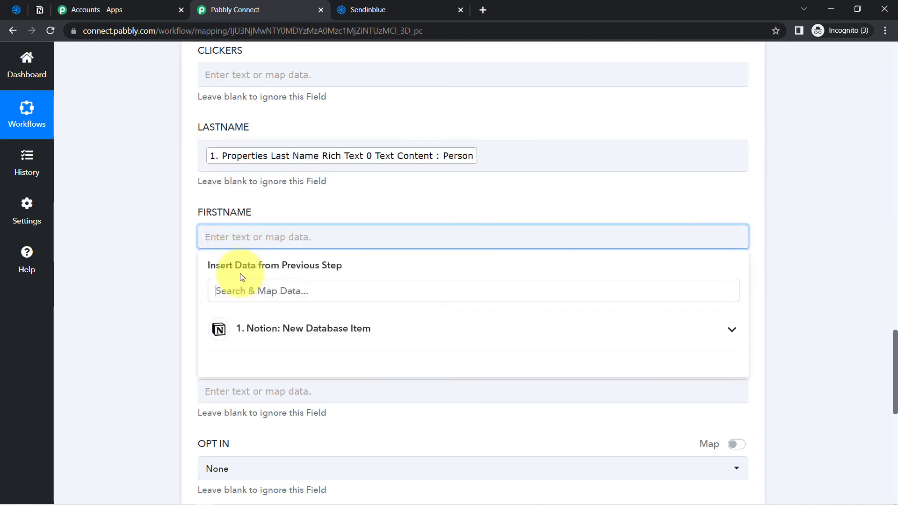
left_click(233, 290)
type("dumm")
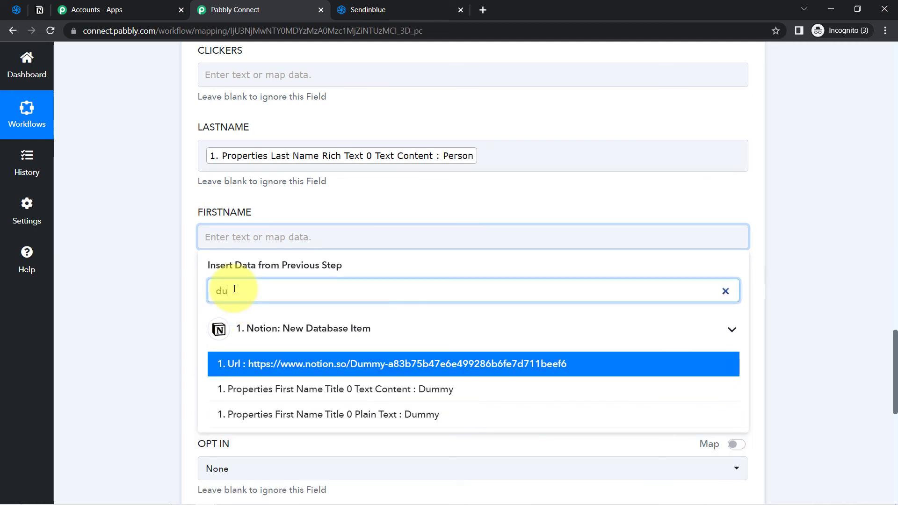
left_click(426, 390)
left_click(127, 276)
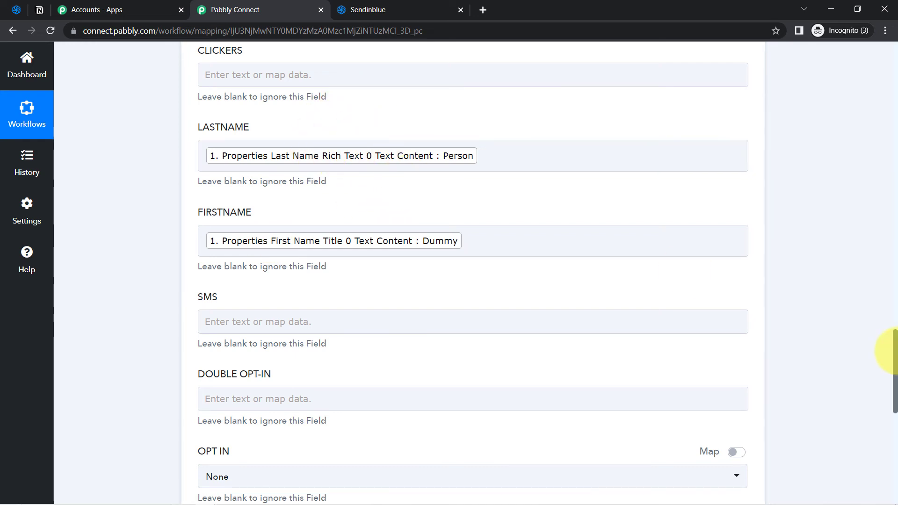
Step: Open the Contacts page in Sendinblue and compare it with the lead in Notion's All Leads Data table
left_click_drag(895, 362, 854, 439)
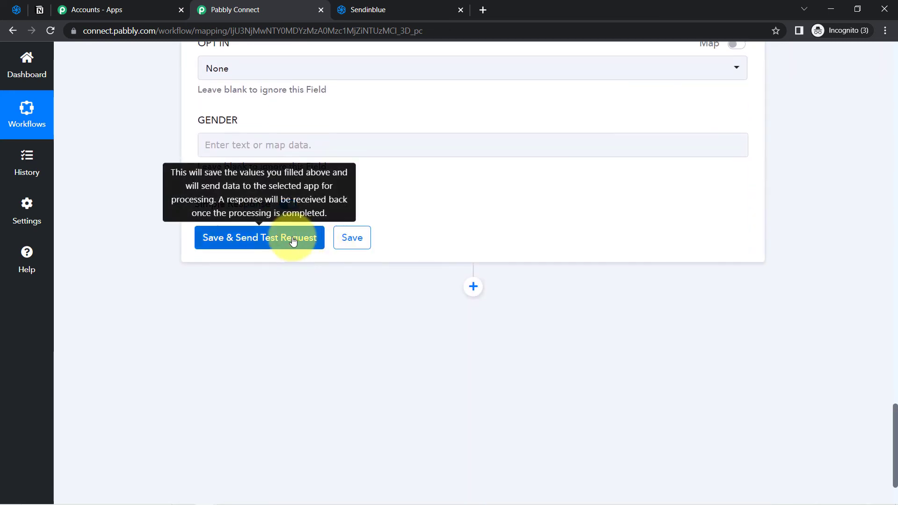
left_click(10, 11)
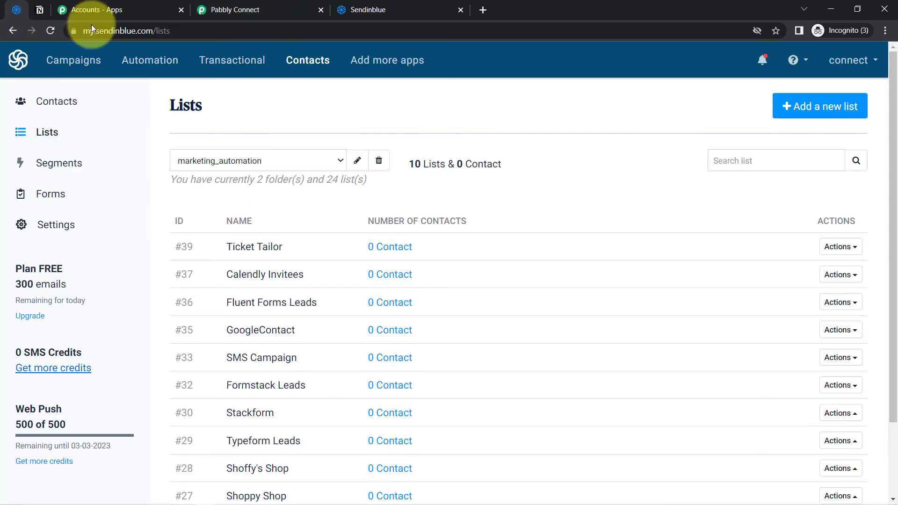
left_click(302, 60)
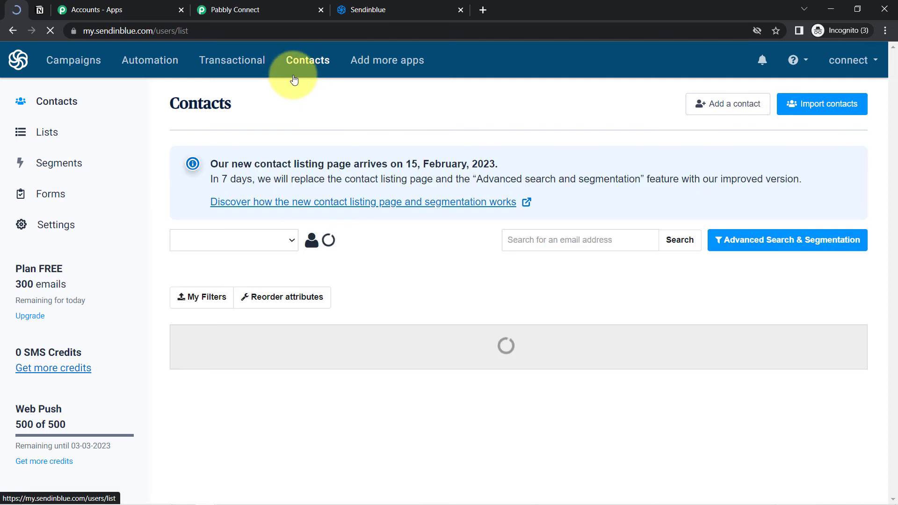
left_click(40, 10)
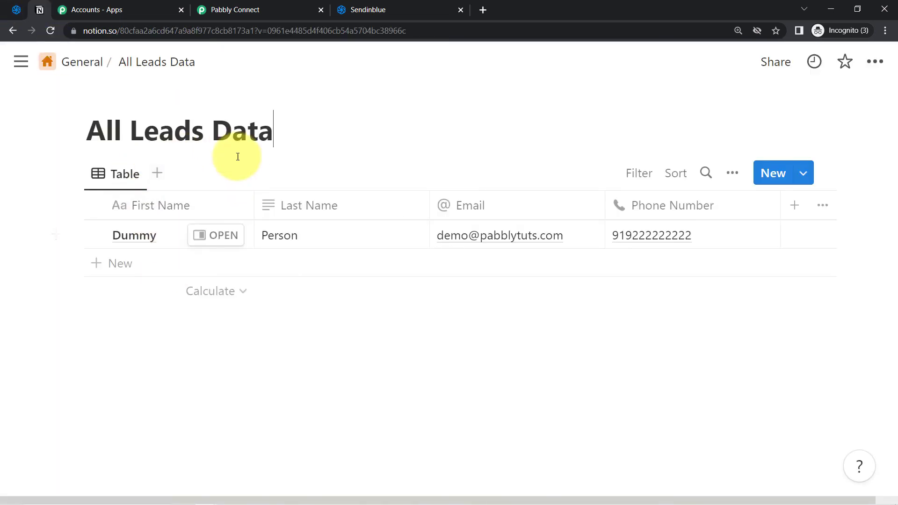
left_click(14, 10)
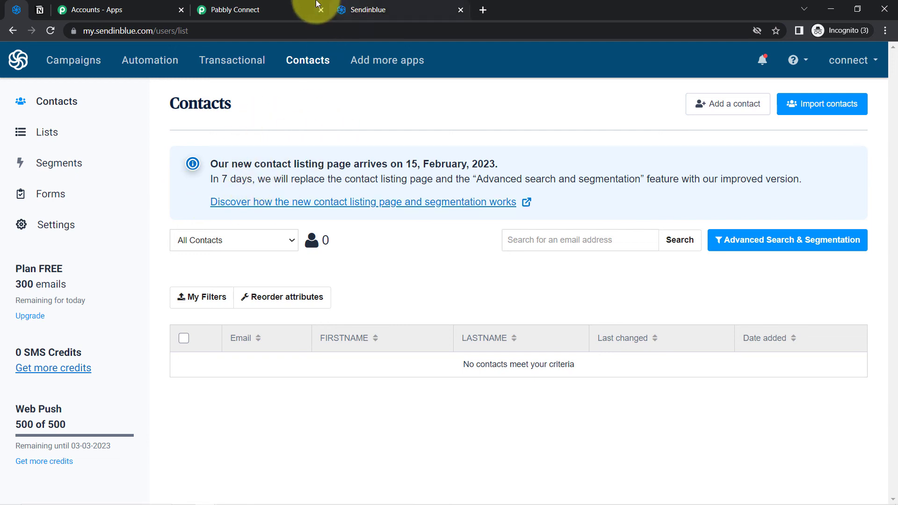
Step: Save the Sendinblue action and send its test request in Pabbly Connect, and reload Sendinblue's Contacts page to check the contact list
left_click(281, 11)
left_click(227, 237)
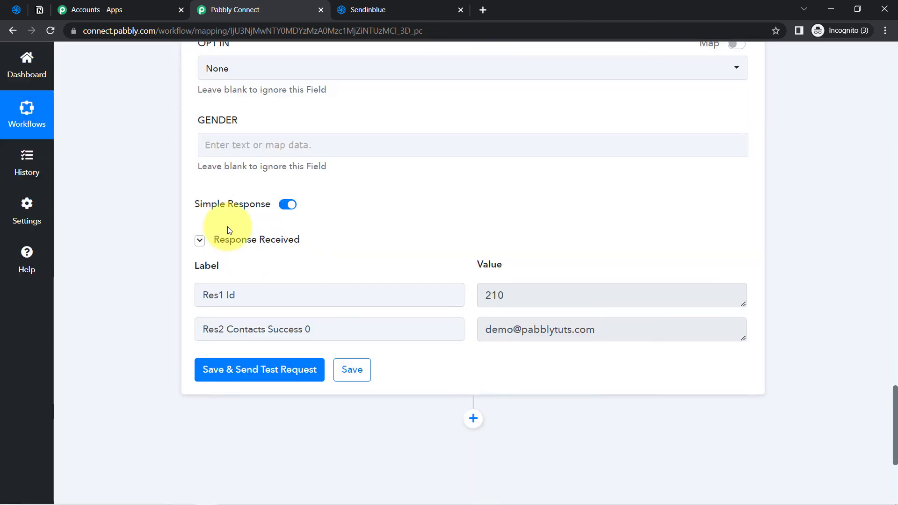
left_click(16, 9)
left_click(50, 30)
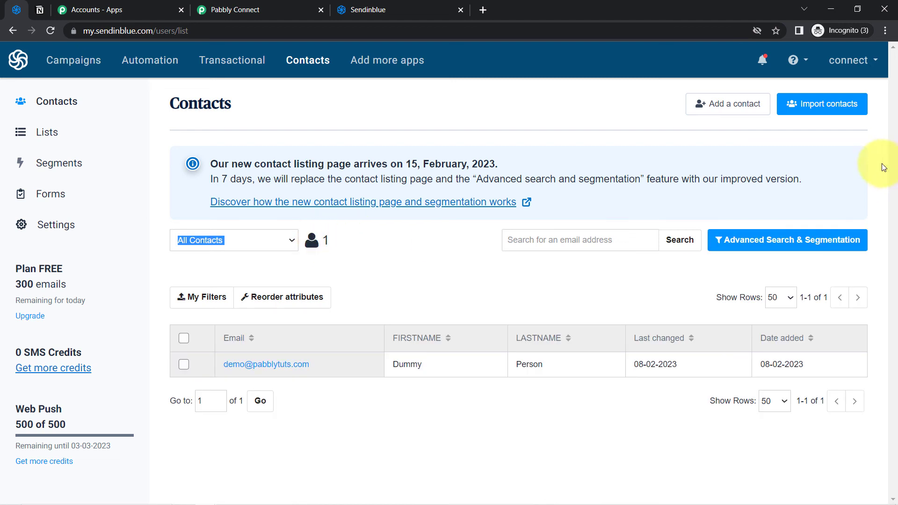
left_click(325, 455)
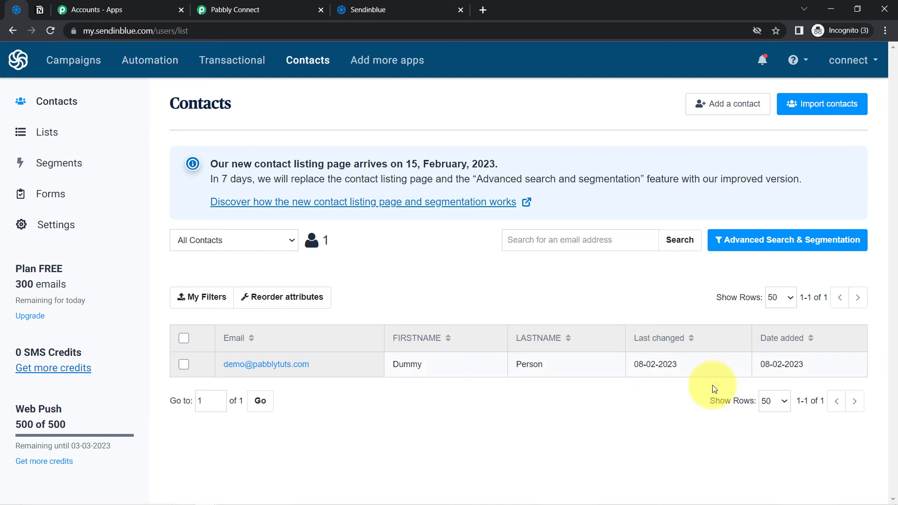
right_click(757, 360)
Step: Add an empty row to the All Leads Data table in Notion and look at the Contacts page in Sendinblue
left_click(39, 9)
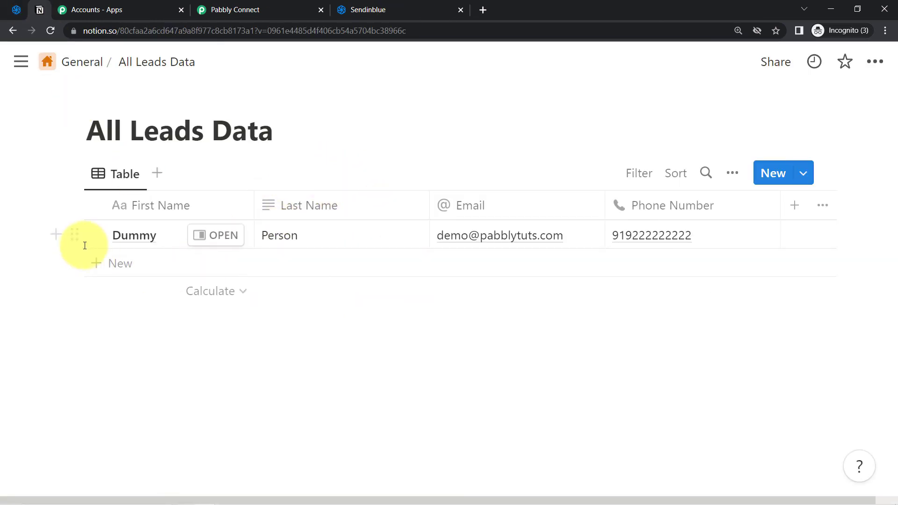
left_click(115, 264)
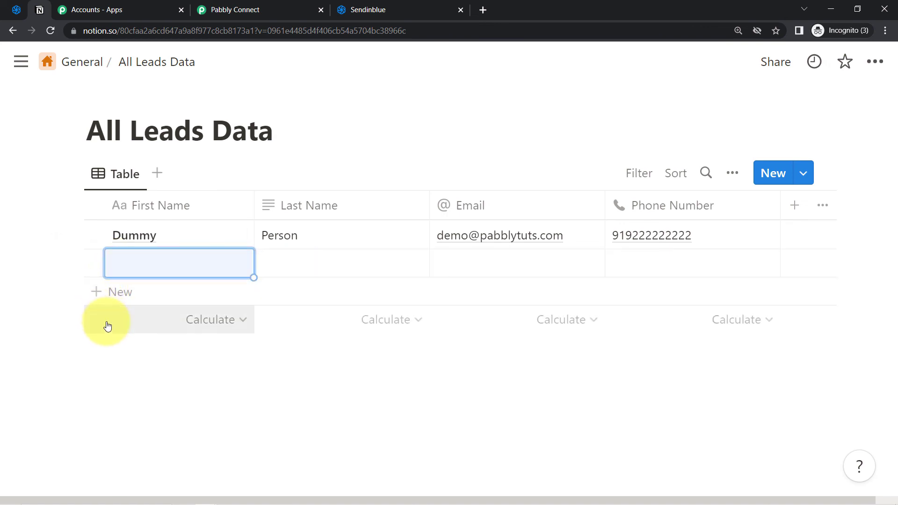
left_click(105, 324)
left_click(70, 356)
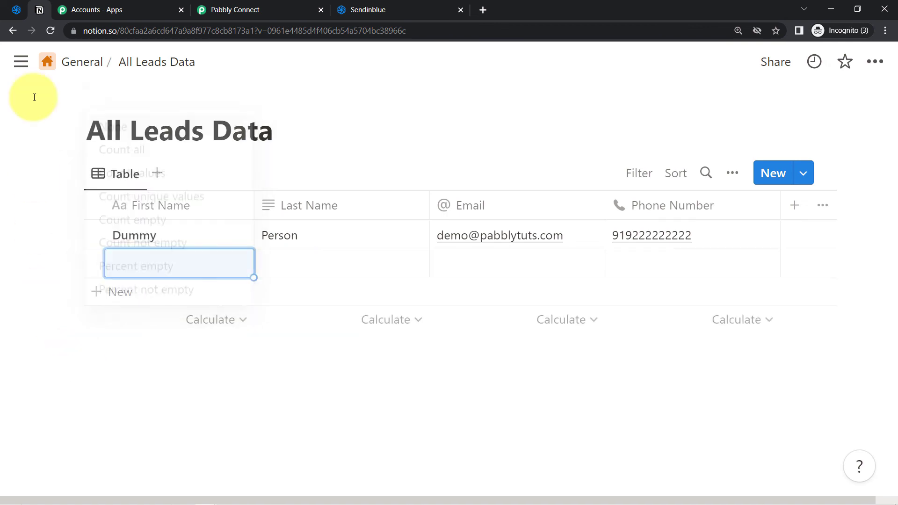
left_click(20, 9)
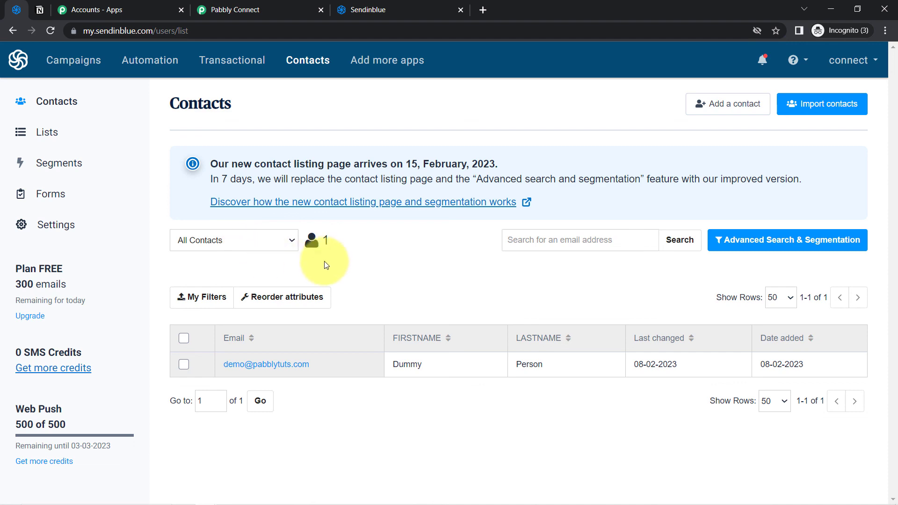
Step: Return to Pabbly Connect and collapse the Notion trigger and the Sendinblue action of the workflow
left_click(297, 8)
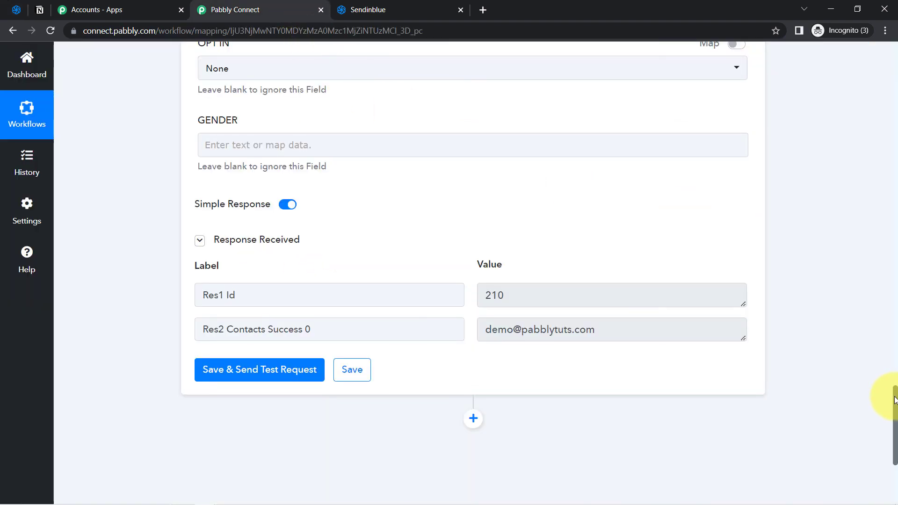
left_click_drag(895, 400, 863, 47)
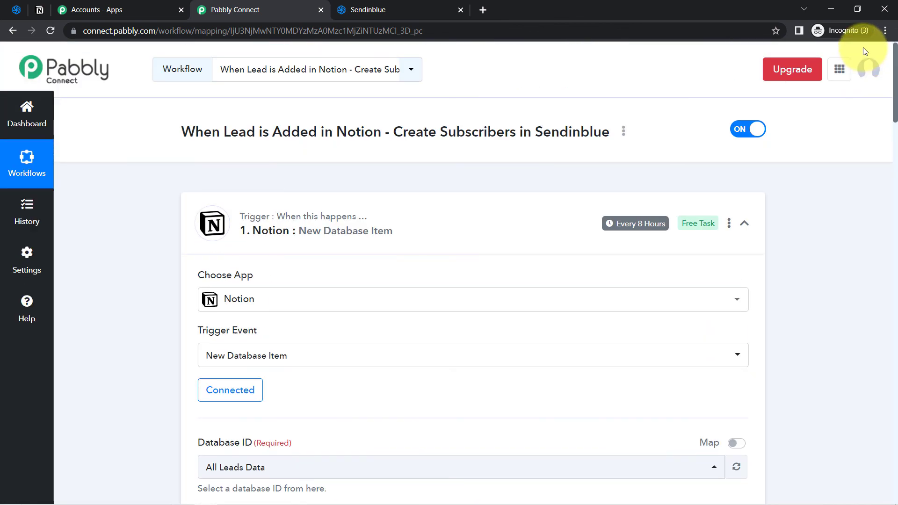
left_click(295, 239)
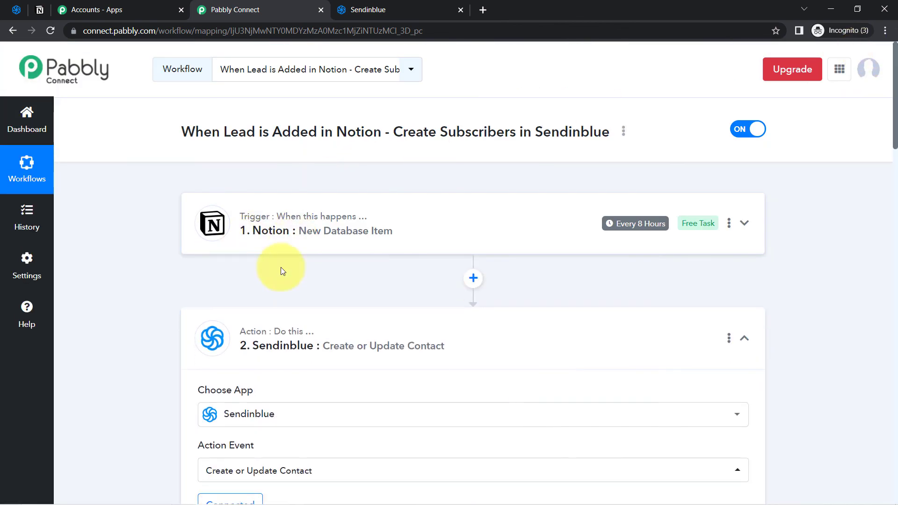
left_click(260, 348)
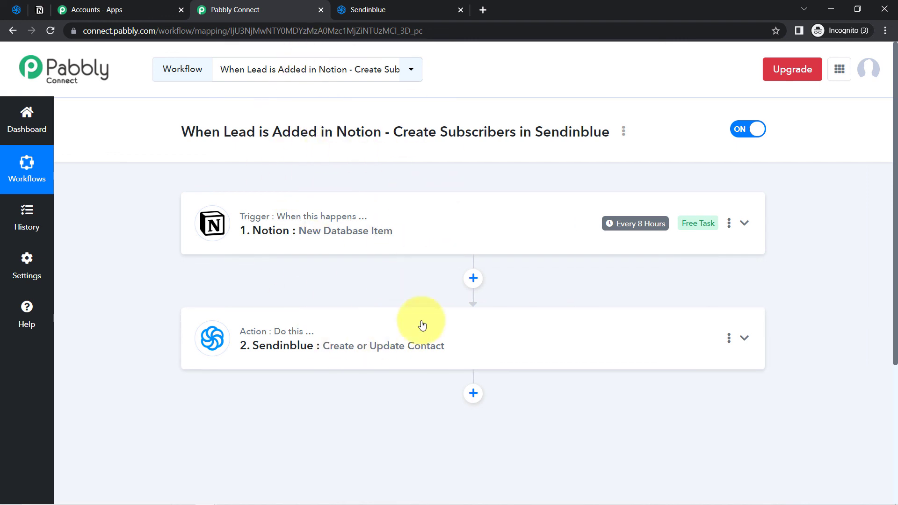
Step: Copy the workflow's share link and close the Share Workflow dialog
left_click(623, 132)
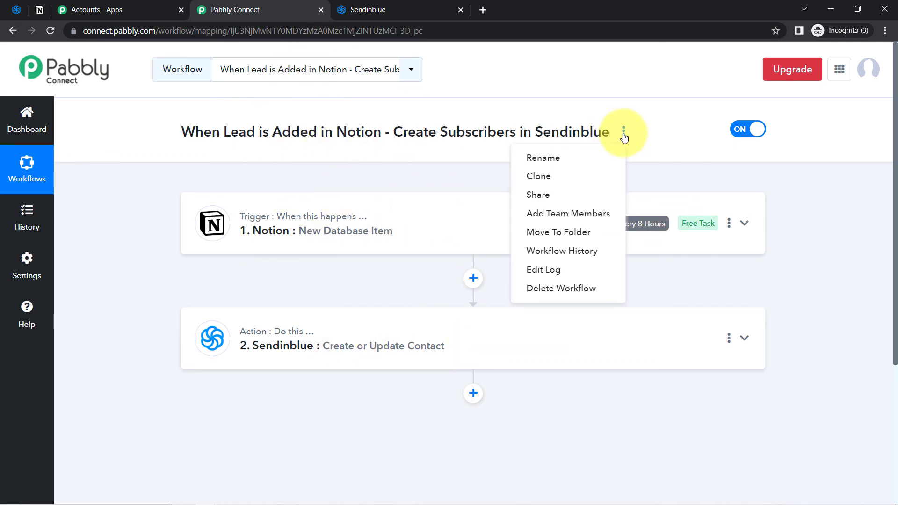
left_click(522, 195)
left_click(595, 289)
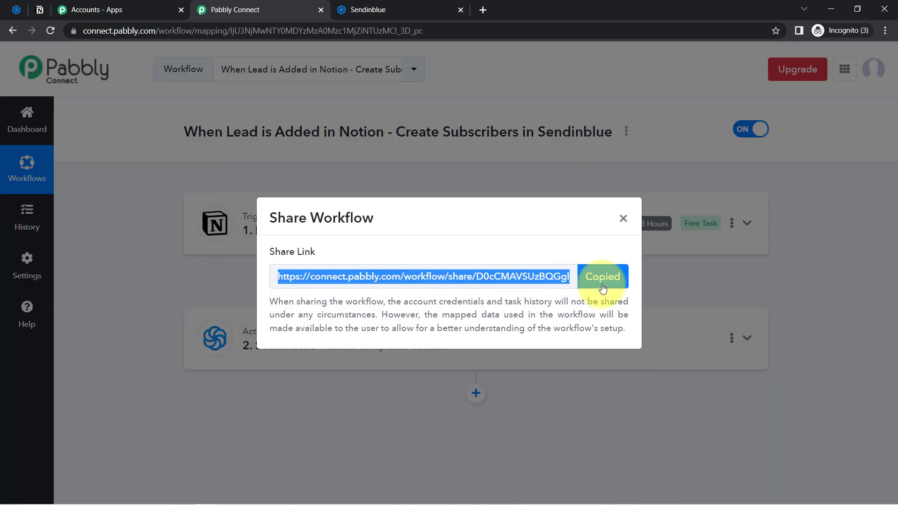
left_click(621, 219)
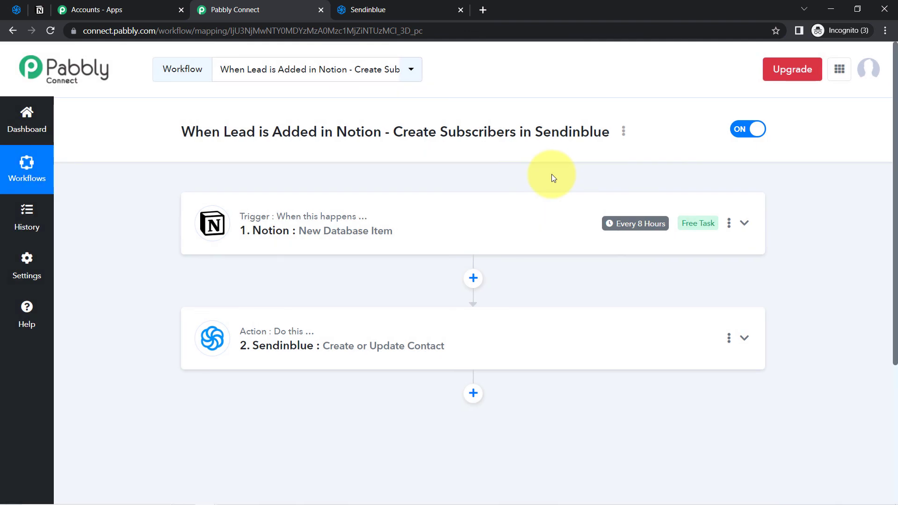